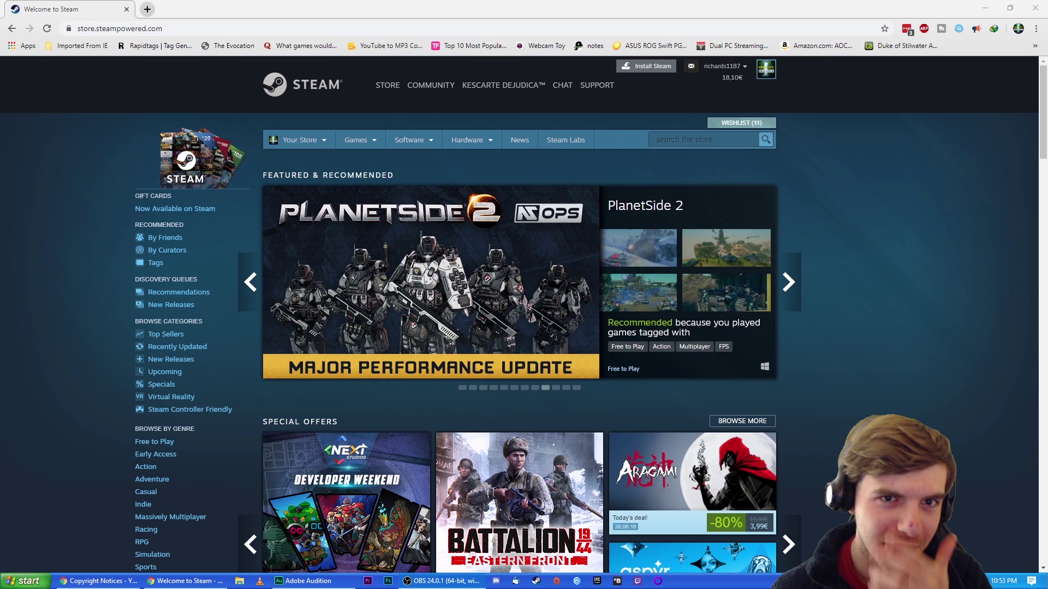
- Go to the Steam Community Market through the COMMUNITY menu in the Steam header
{"action": "mouse_move", "coordinate": [443, 88]}
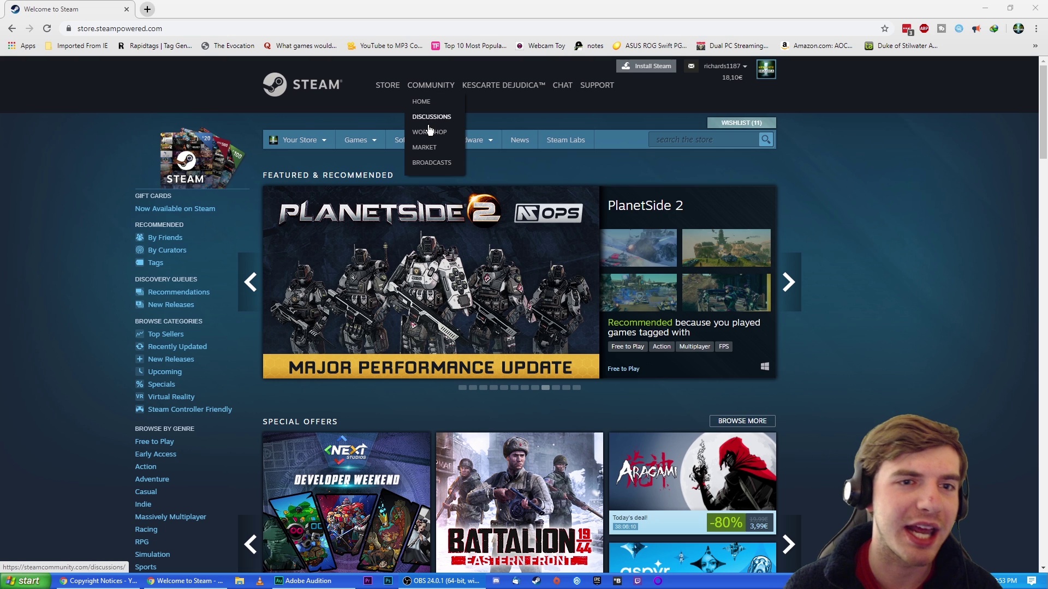
{"action": "left_click", "coordinate": [426, 149]}
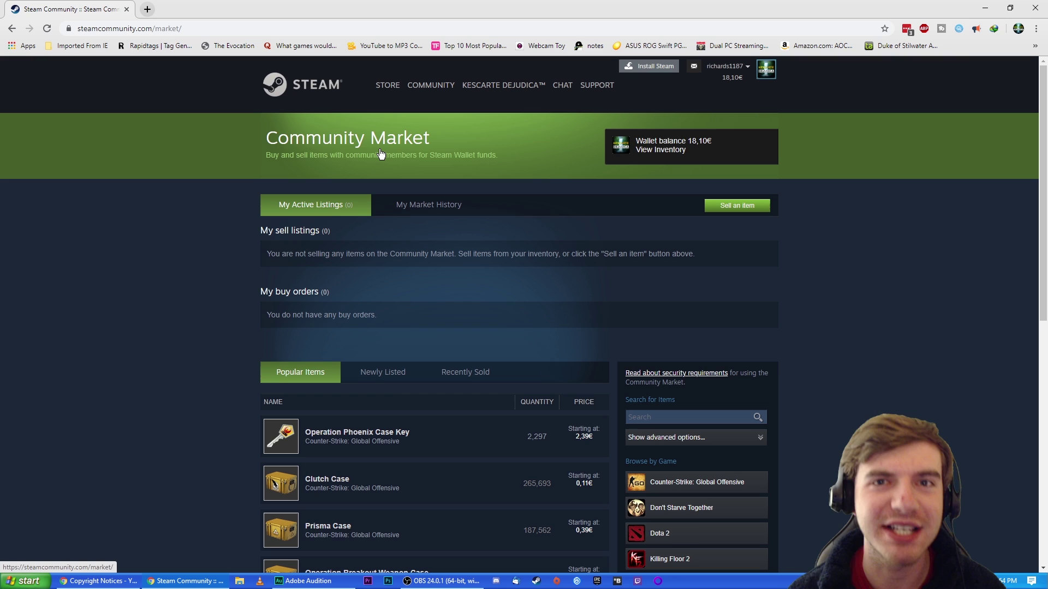
- Open the account's item inventory from the profile menu
{"action": "mouse_move", "coordinate": [494, 90]}
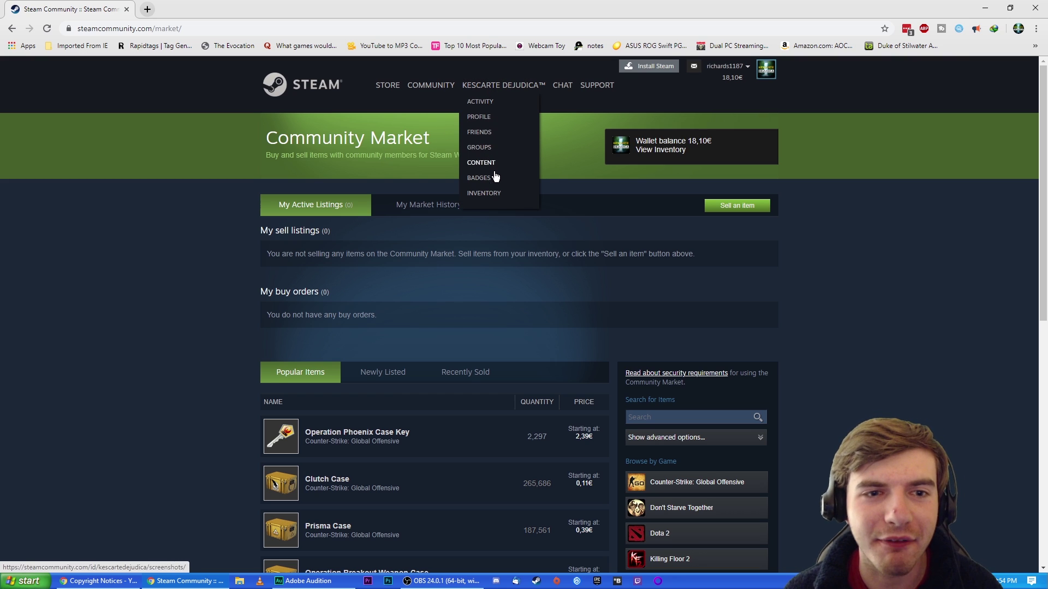
{"action": "left_click", "coordinate": [496, 195]}
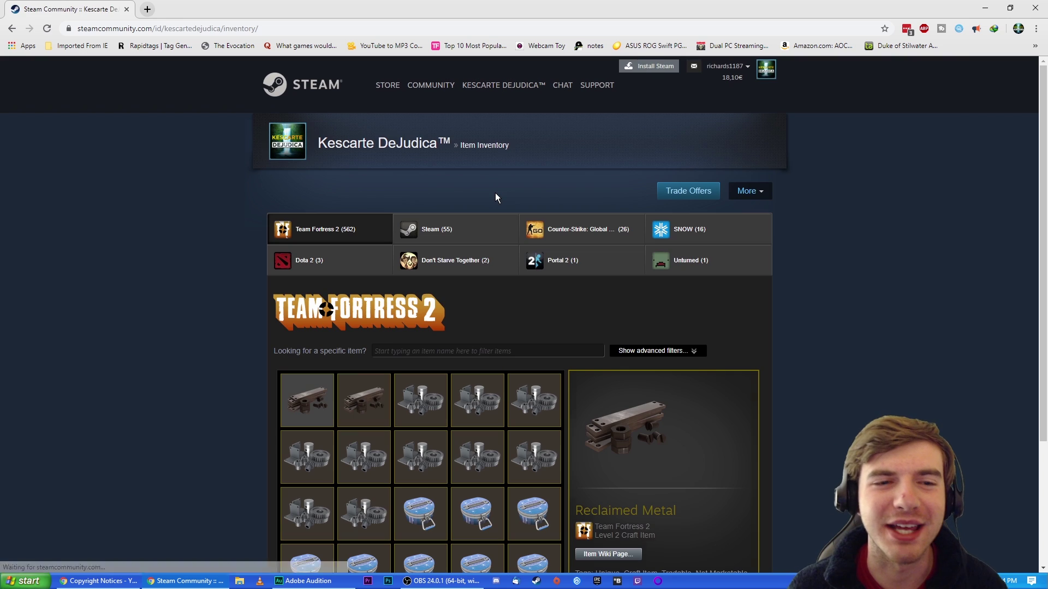
{"action": "scroll", "coordinate": [518, 191], "scroll_direction": "down", "scroll_amount": 3}
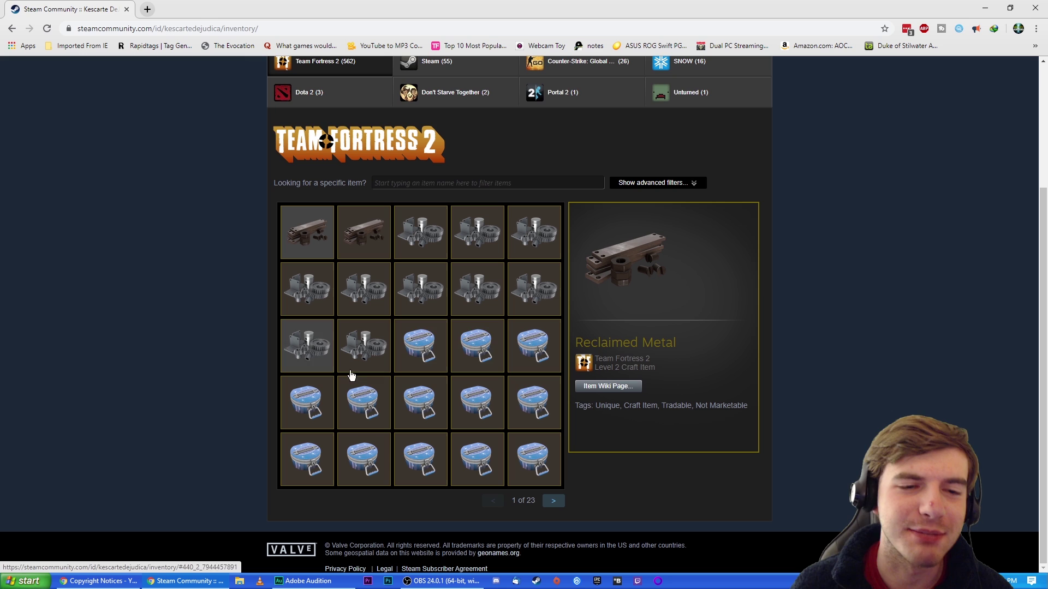
- Page forward to inventory page 5 and show the Mayflower Cosmetic Case's details
{"action": "left_click", "coordinate": [553, 506]}
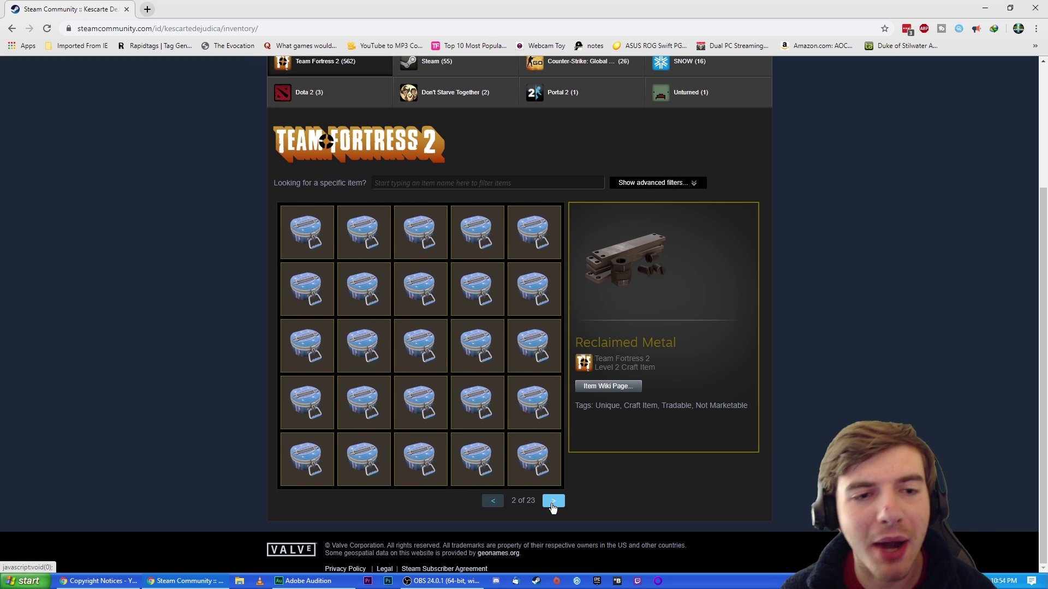
{"action": "left_click", "coordinate": [553, 506]}
{"action": "left_click", "coordinate": [553, 506]}
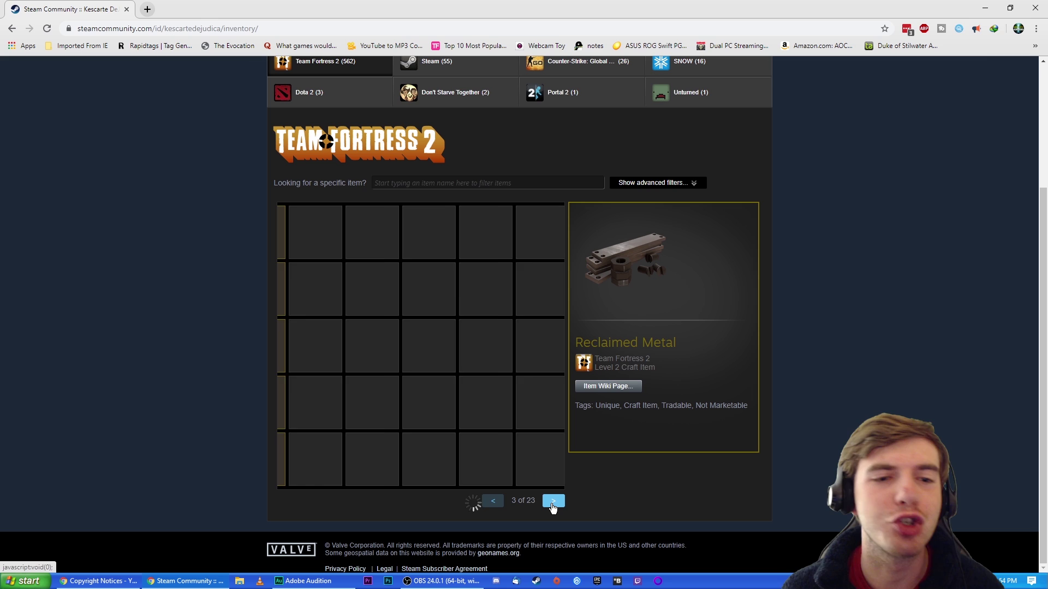
{"action": "left_click", "coordinate": [553, 506]}
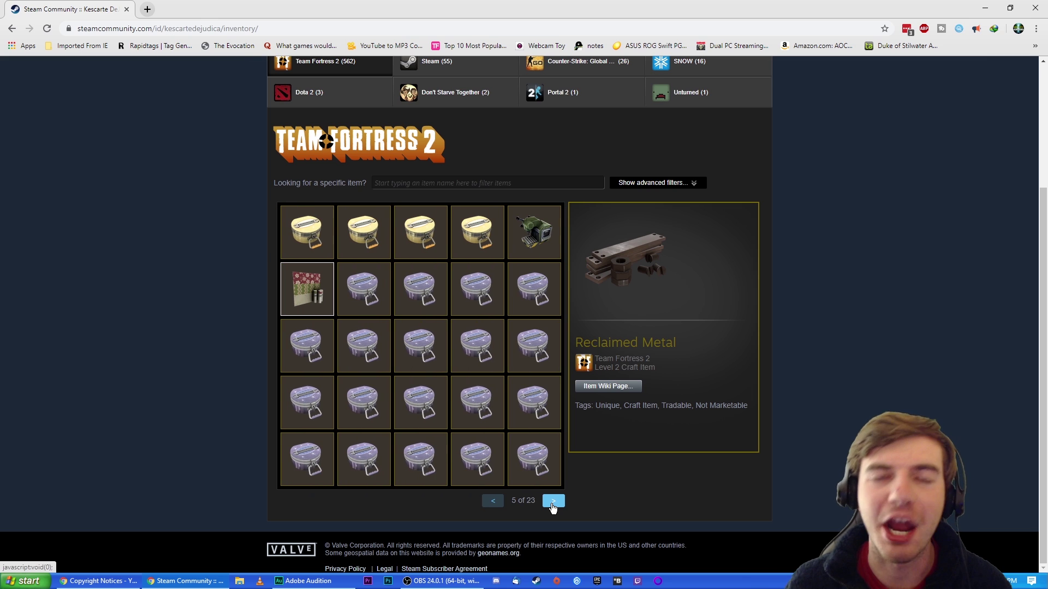
{"action": "left_click", "coordinate": [307, 232]}
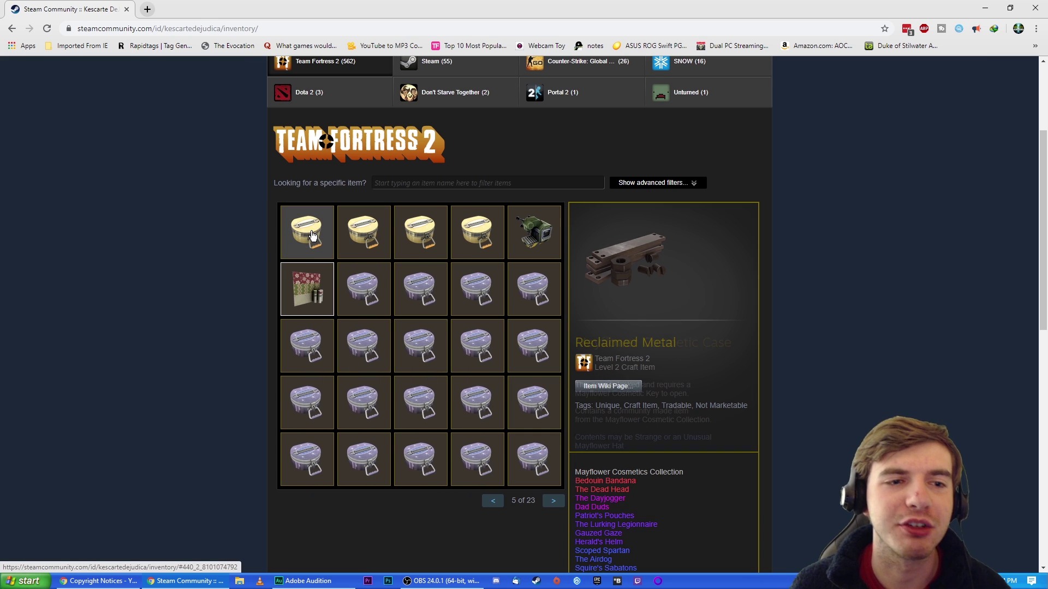
{"action": "scroll", "coordinate": [646, 325], "scroll_direction": "down", "scroll_amount": 12}
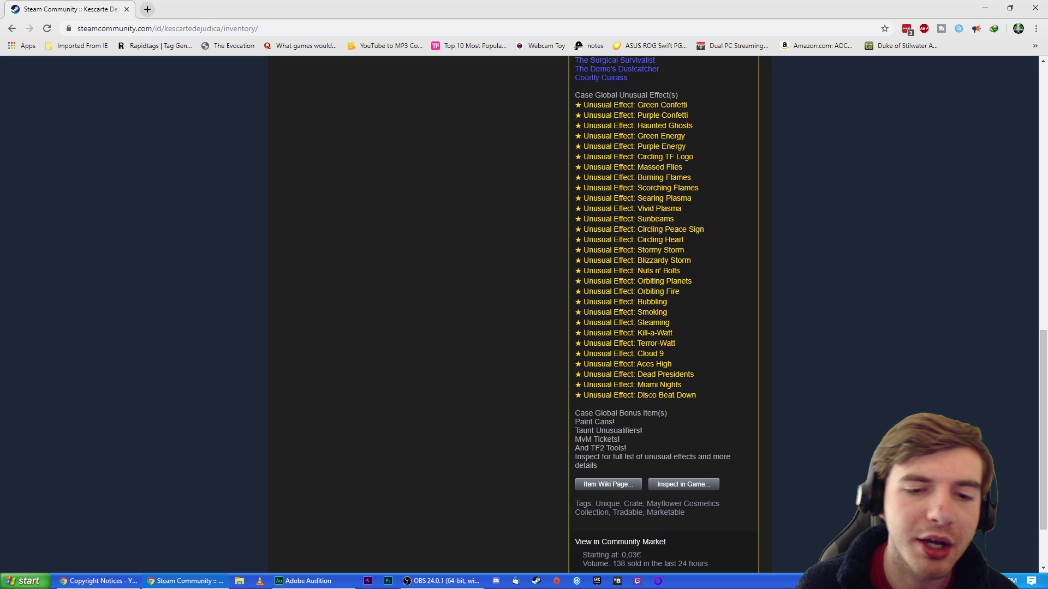
{"action": "scroll", "coordinate": [458, 439], "scroll_direction": "up", "scroll_amount": 12}
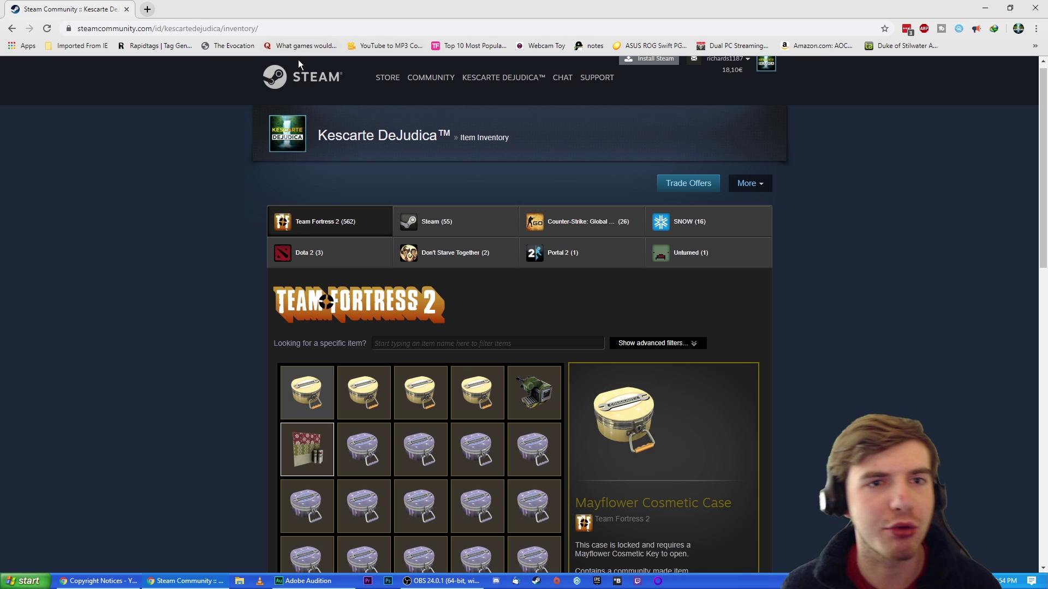
- Search 'steam inventory helper' in a new tab and open its Chrome Web Store result
{"action": "left_click", "coordinate": [148, 9]}
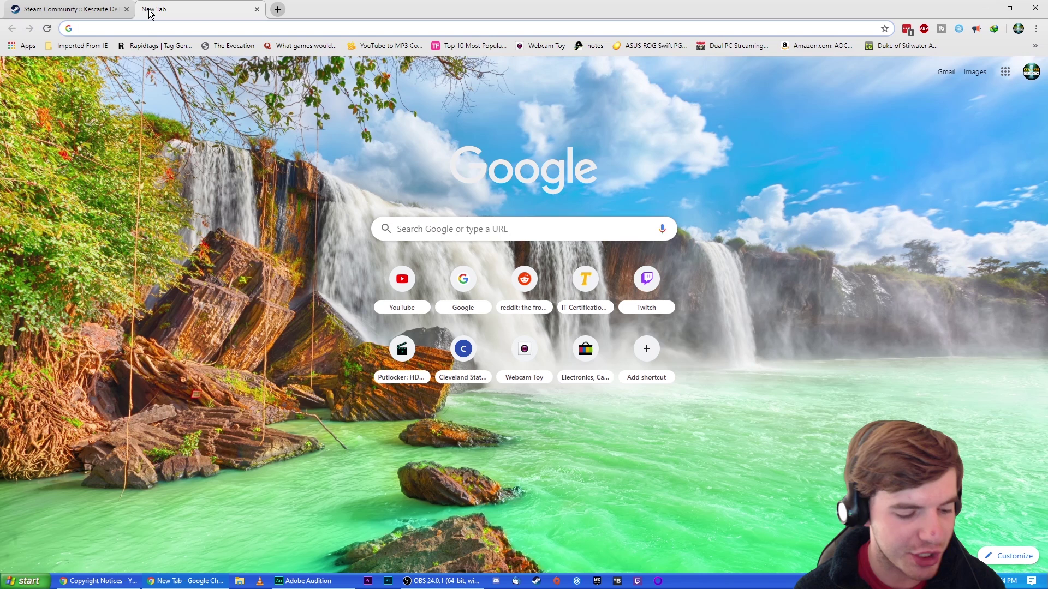
{"action": "type", "text": "steam inve"}
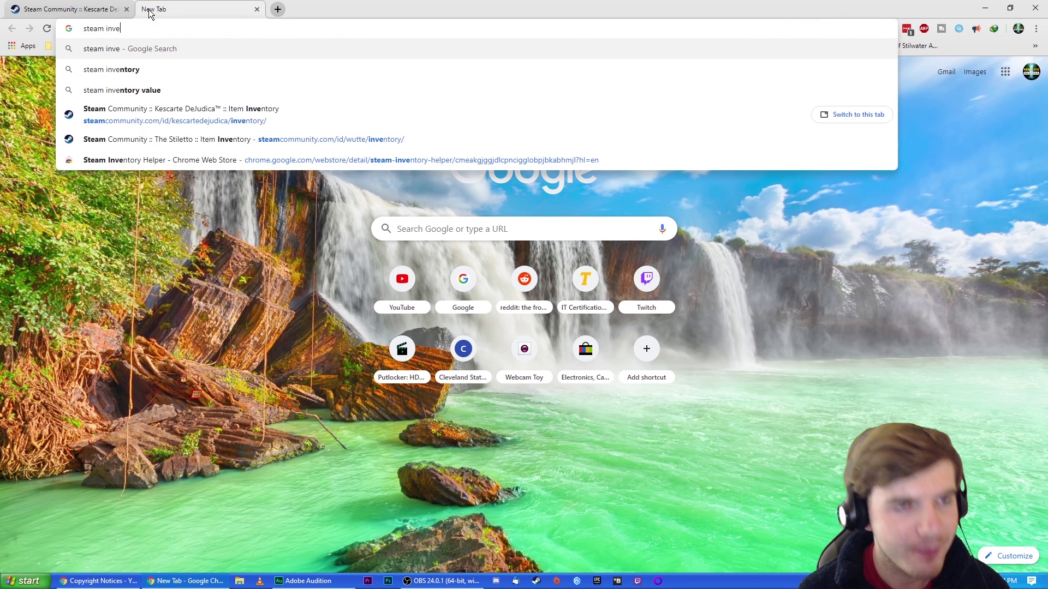
{"action": "type", "text": "ntory"}
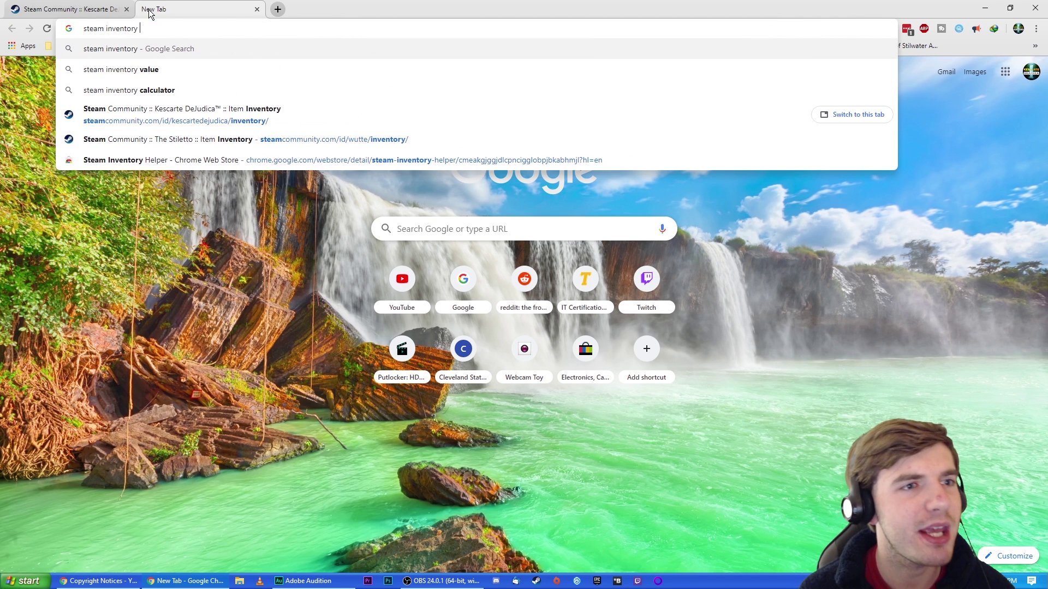
{"action": "type", "text": " helper"}
{"action": "key", "text": "Return"}
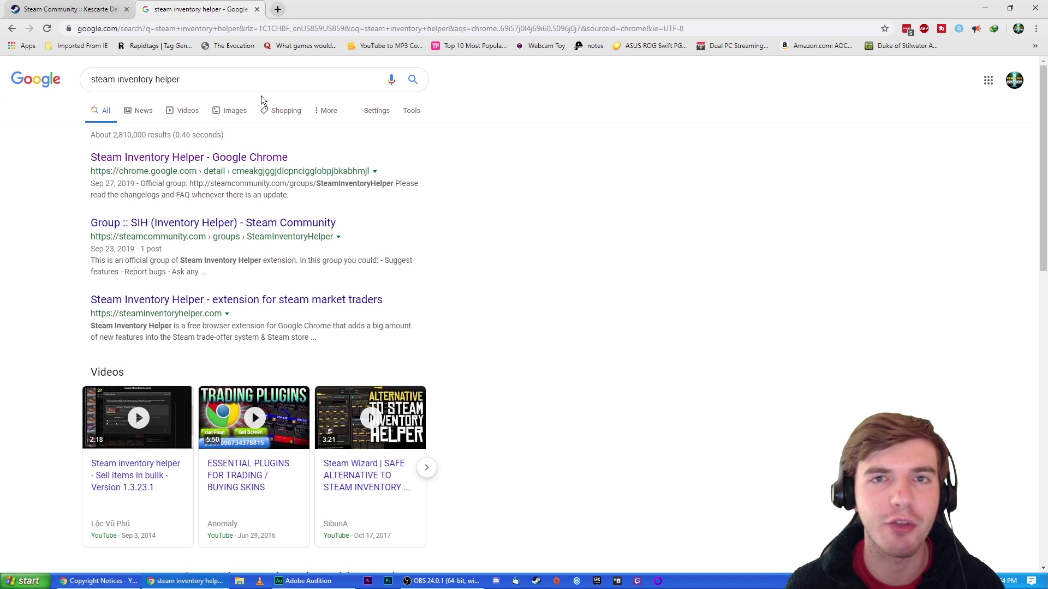
{"action": "left_click", "coordinate": [204, 156]}
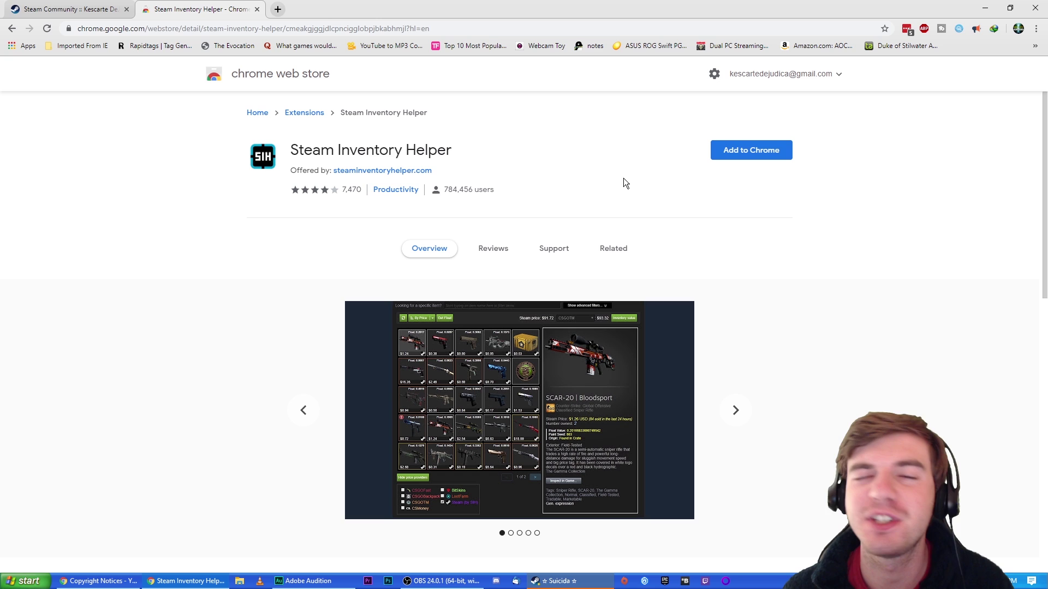
- Add the Steam Inventory Helper extension to Chrome, confirm the permission prompt, and open its popup
{"action": "left_click", "coordinate": [718, 155]}
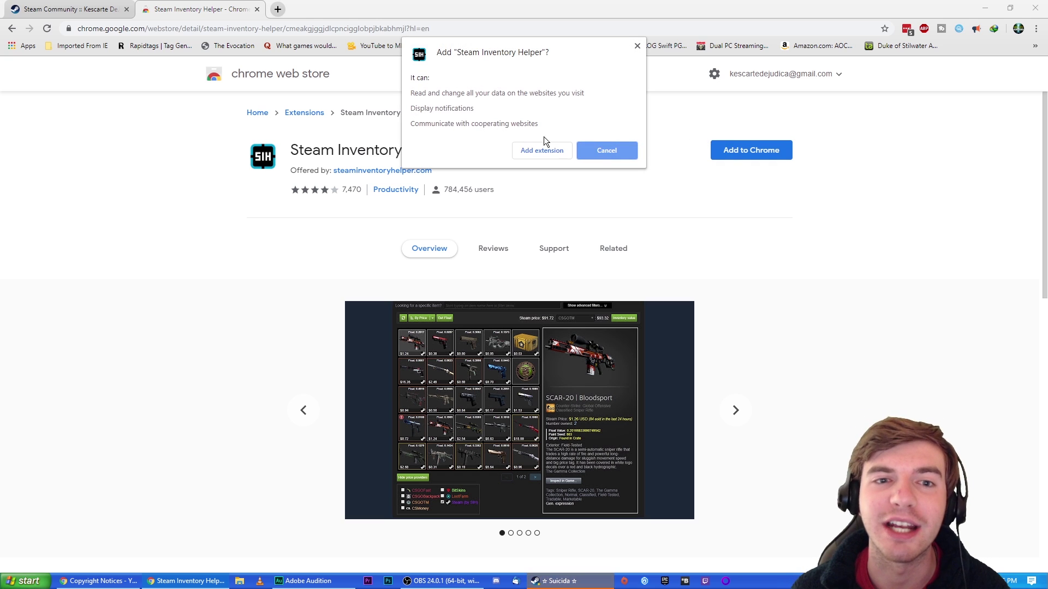
{"action": "left_click", "coordinate": [537, 151]}
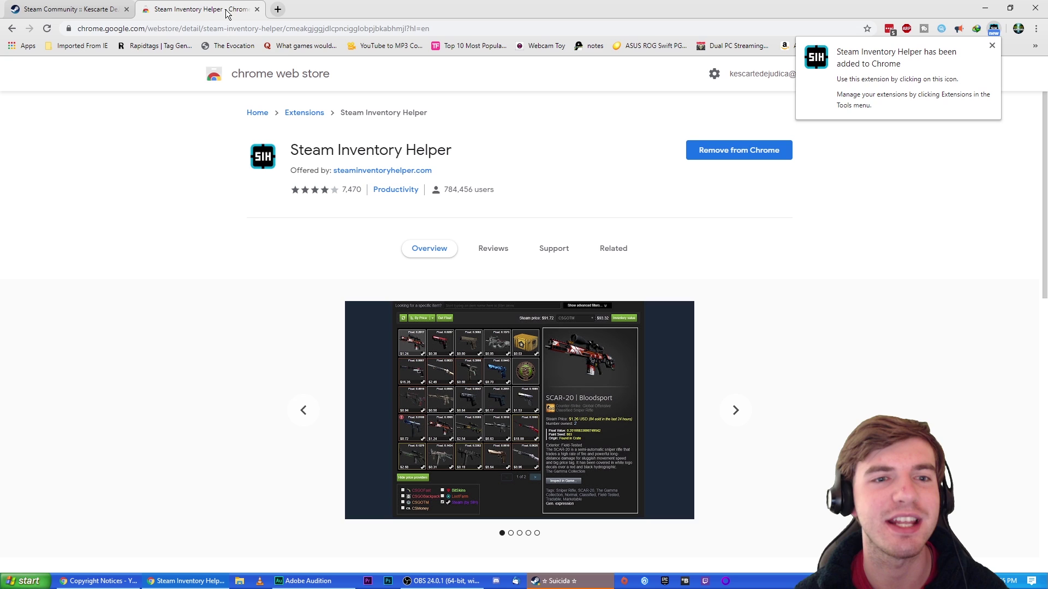
{"action": "left_click", "coordinate": [995, 31]}
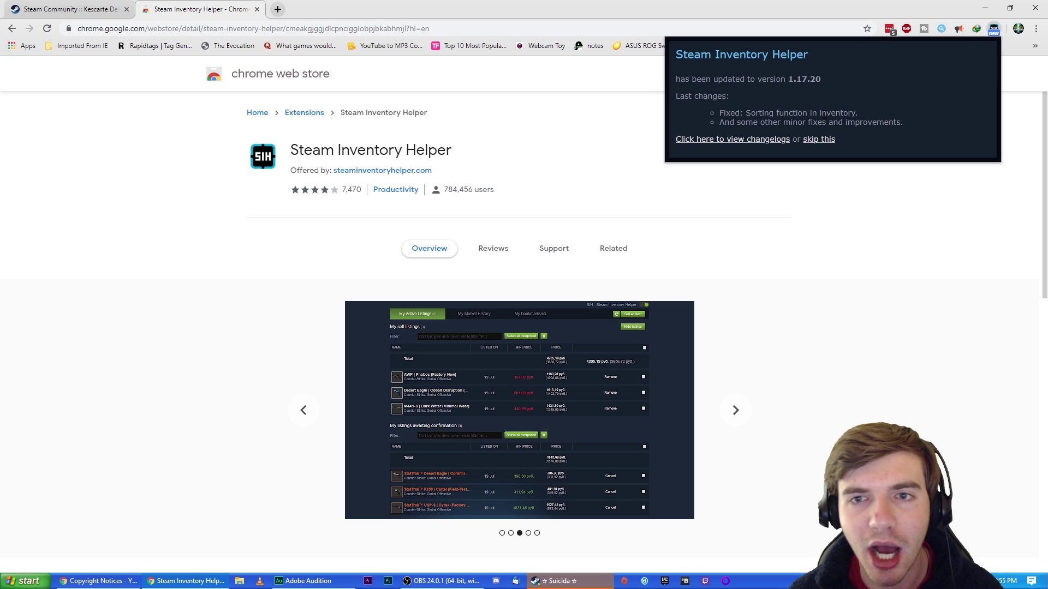
- Dismiss the SIH update notice, view its settings, then close the settings and Web Store tabs
{"action": "left_click", "coordinate": [817, 140]}
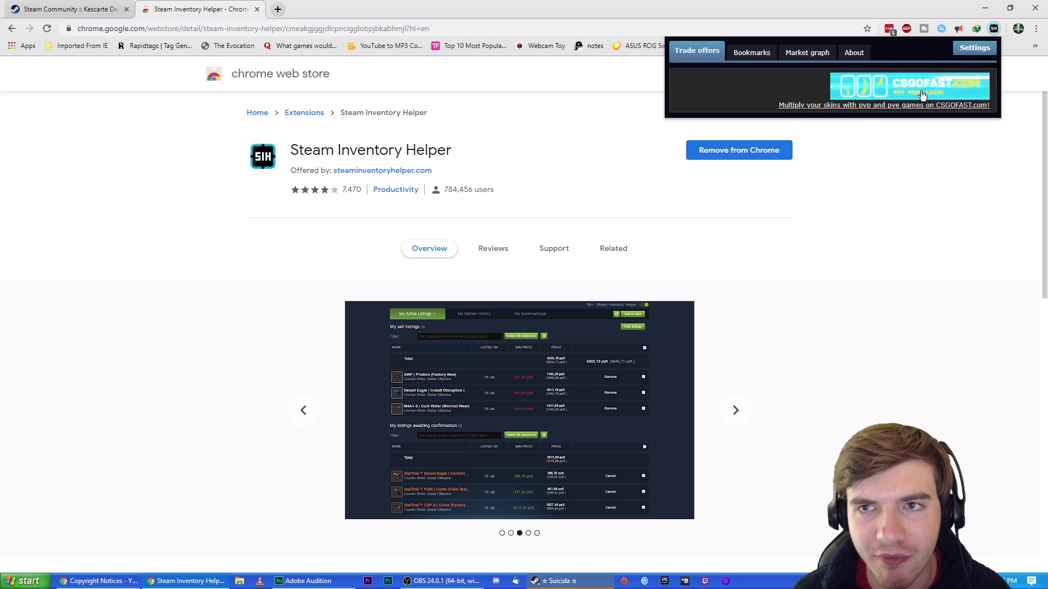
{"action": "left_click", "coordinate": [973, 50]}
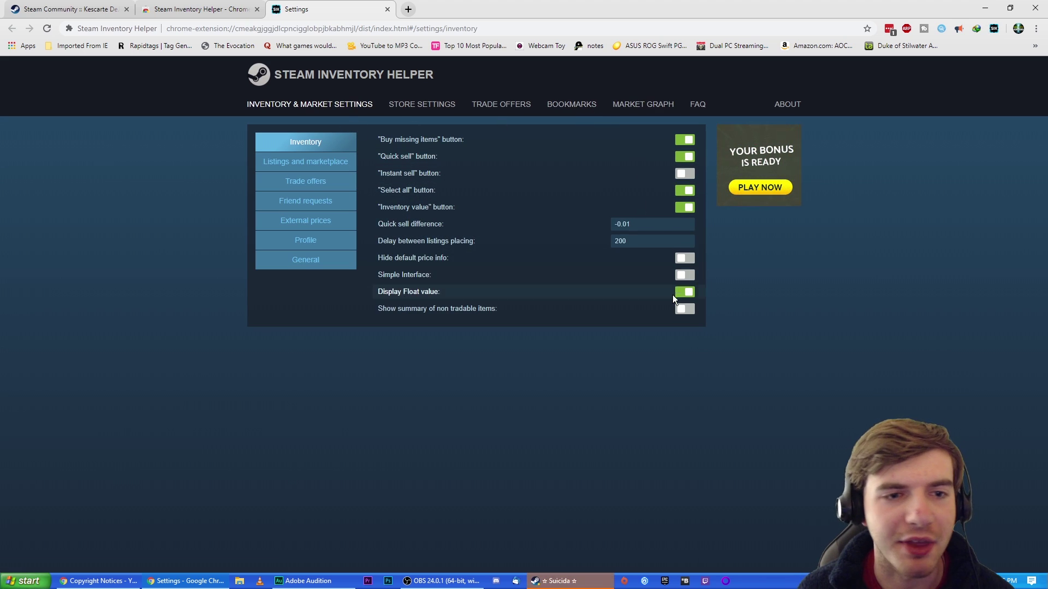
{"action": "left_click", "coordinate": [387, 9]}
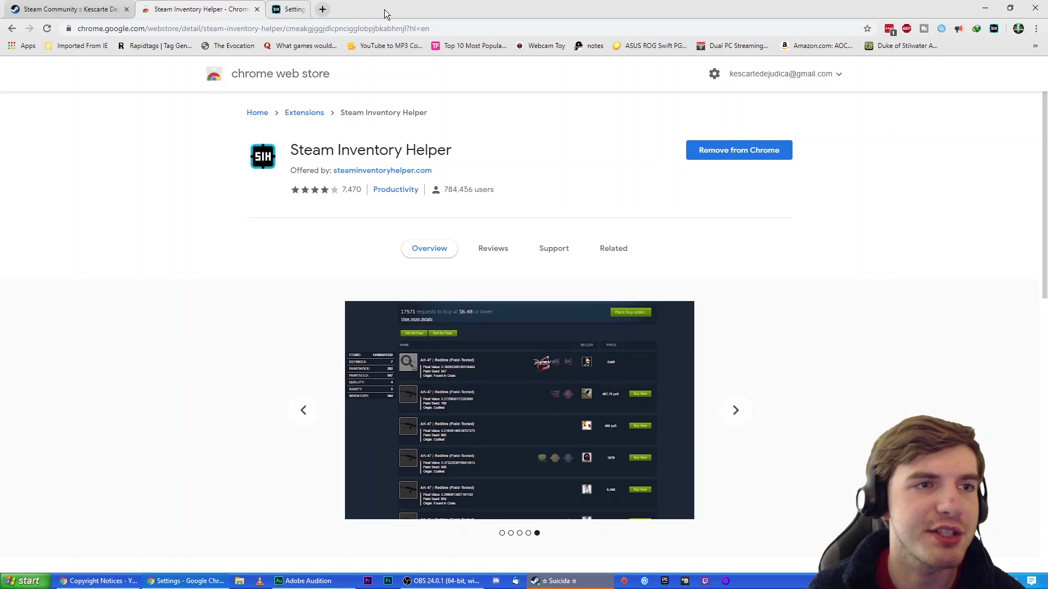
{"action": "left_click", "coordinate": [257, 9]}
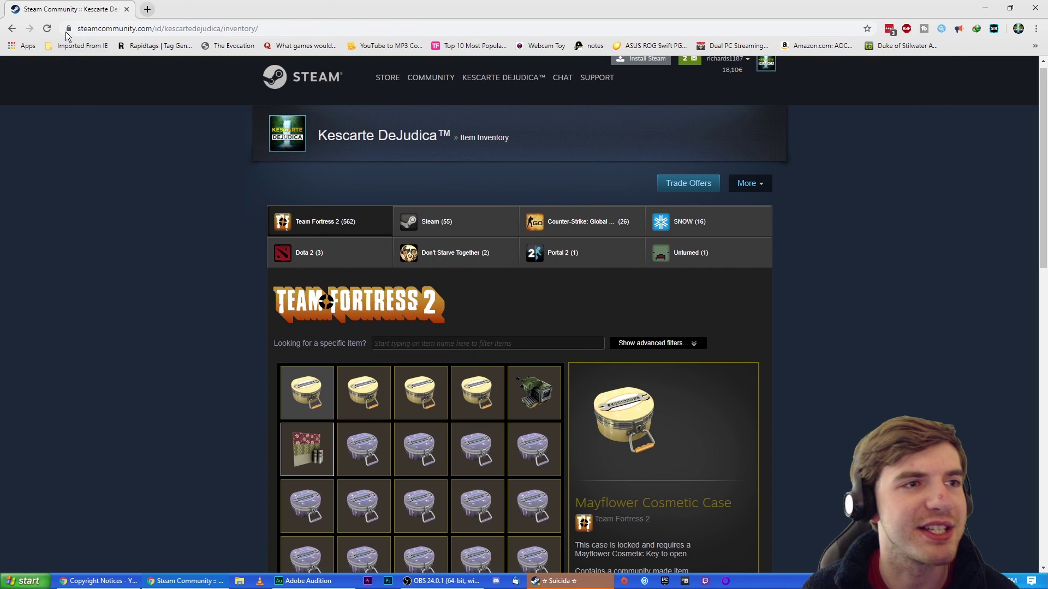
- Reload the inventory and toggle Steam Inventory Helper off and on to show prices like 0.04 usd
{"action": "left_click", "coordinate": [47, 29]}
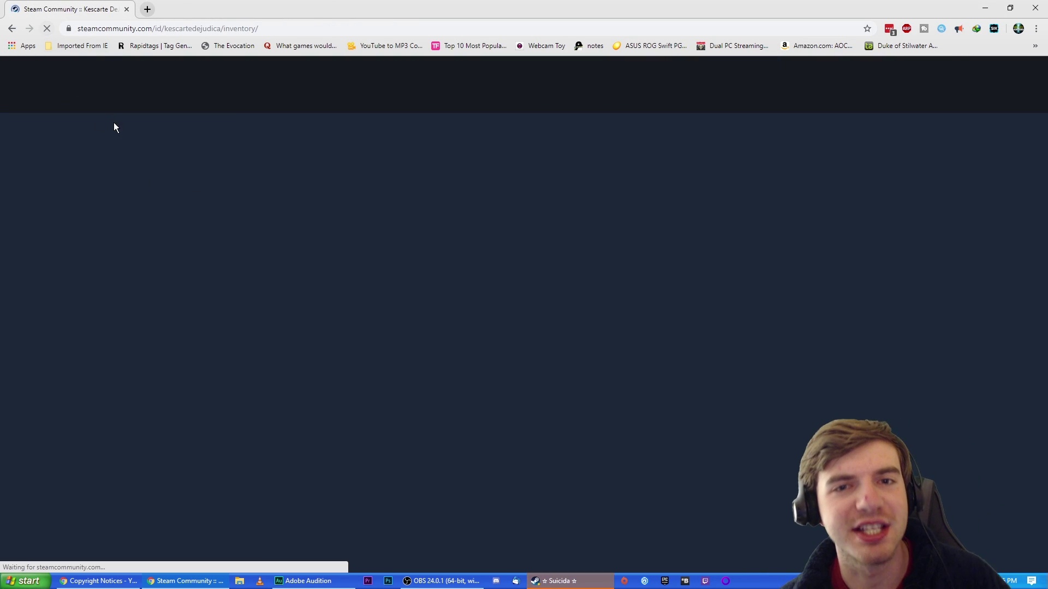
{"action": "scroll", "coordinate": [135, 136], "scroll_direction": "down", "scroll_amount": 2}
{"action": "scroll", "coordinate": [135, 140], "scroll_direction": "down", "scroll_amount": 2}
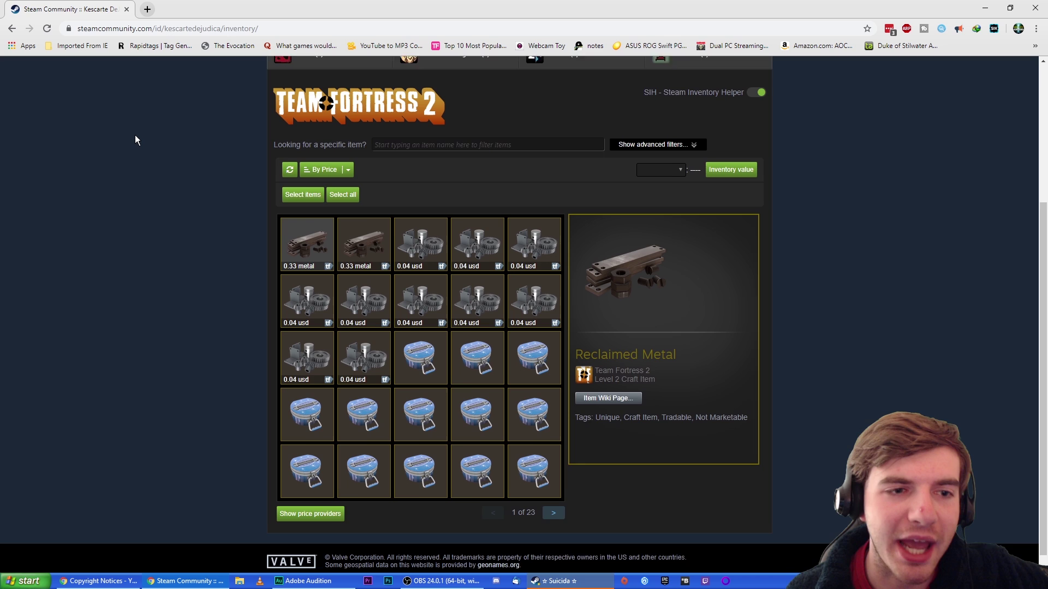
{"action": "scroll", "coordinate": [227, 211], "scroll_direction": "up", "scroll_amount": 4}
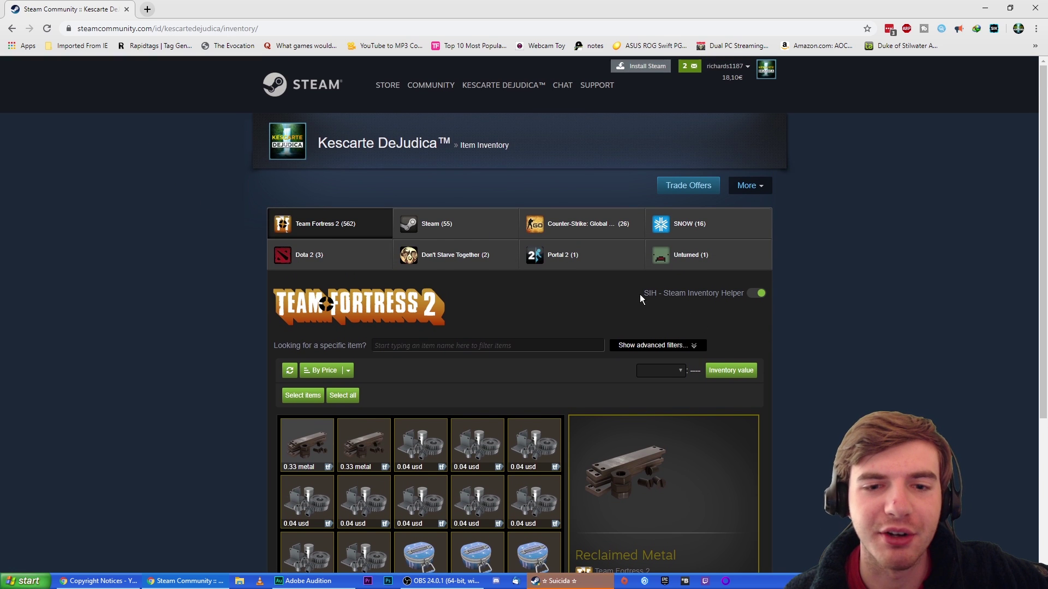
{"action": "left_click", "coordinate": [757, 295]}
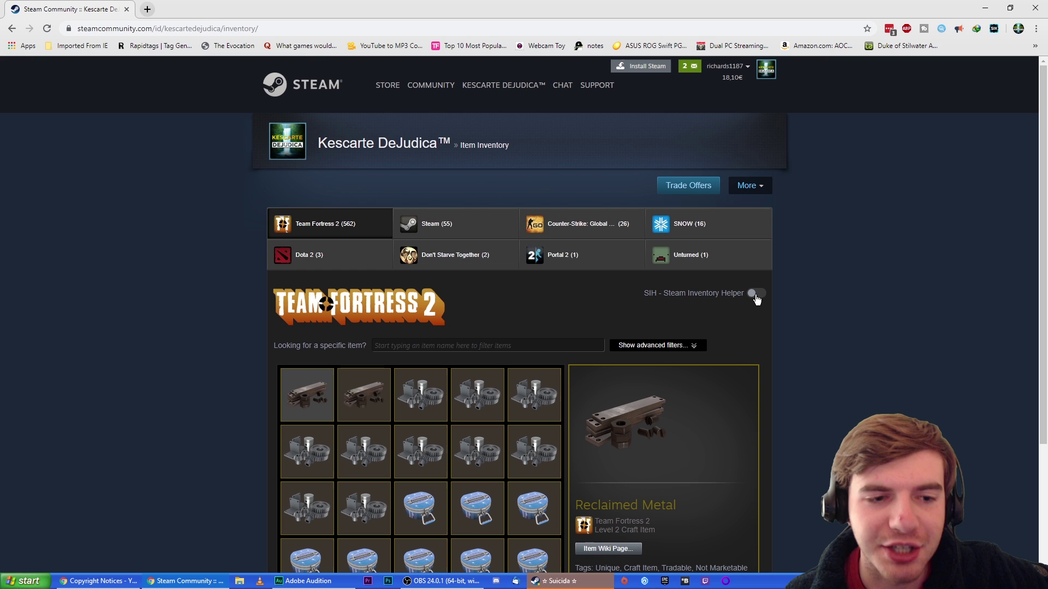
{"action": "scroll", "coordinate": [412, 313], "scroll_direction": "down", "scroll_amount": 3}
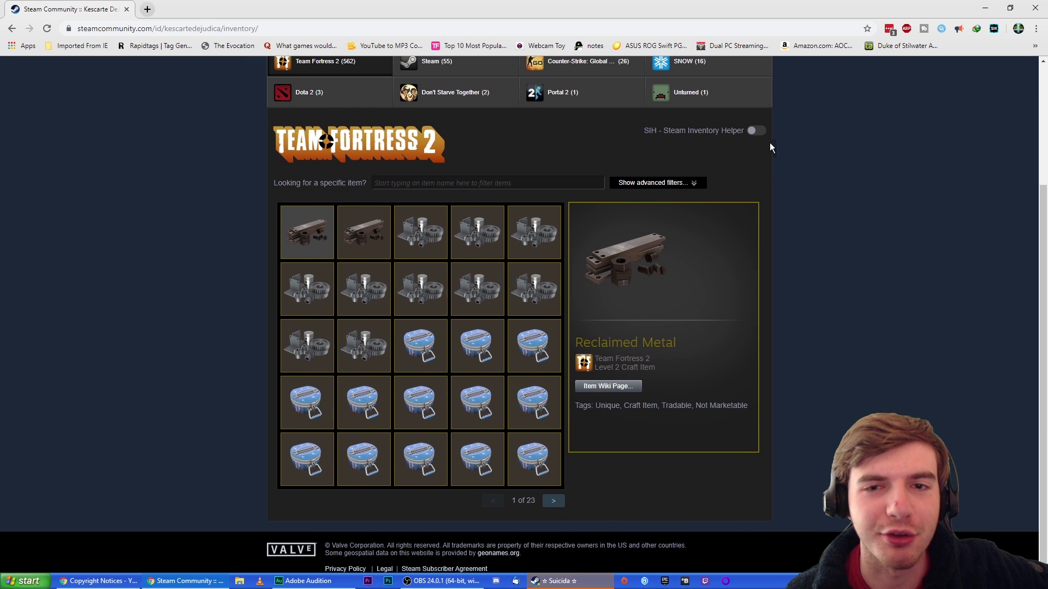
{"action": "left_click", "coordinate": [757, 133]}
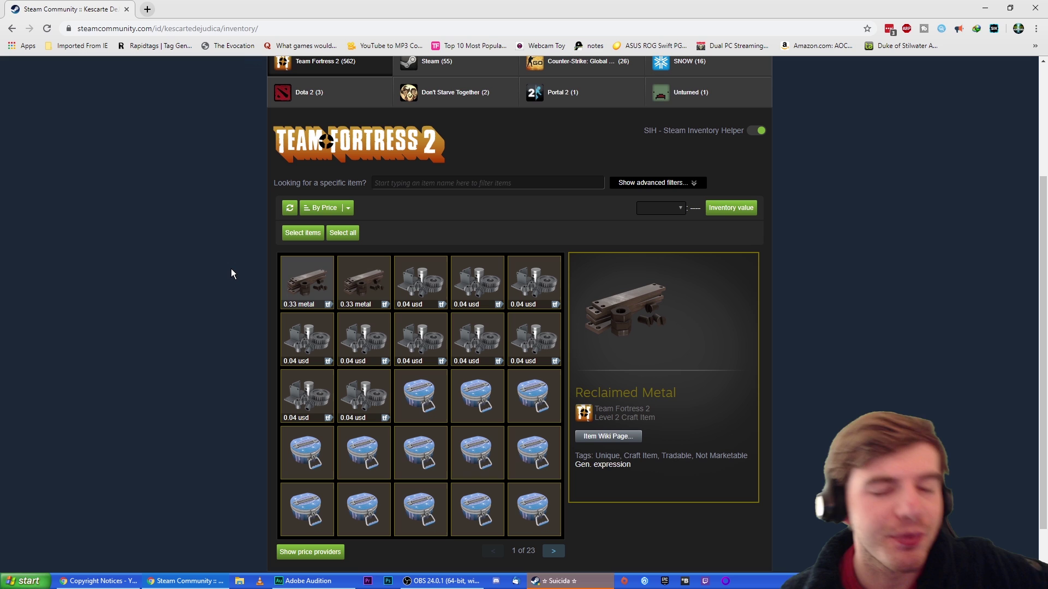
- Switch to item selection and mark every Blue Moon case on the first page
{"action": "left_click", "coordinate": [304, 234]}
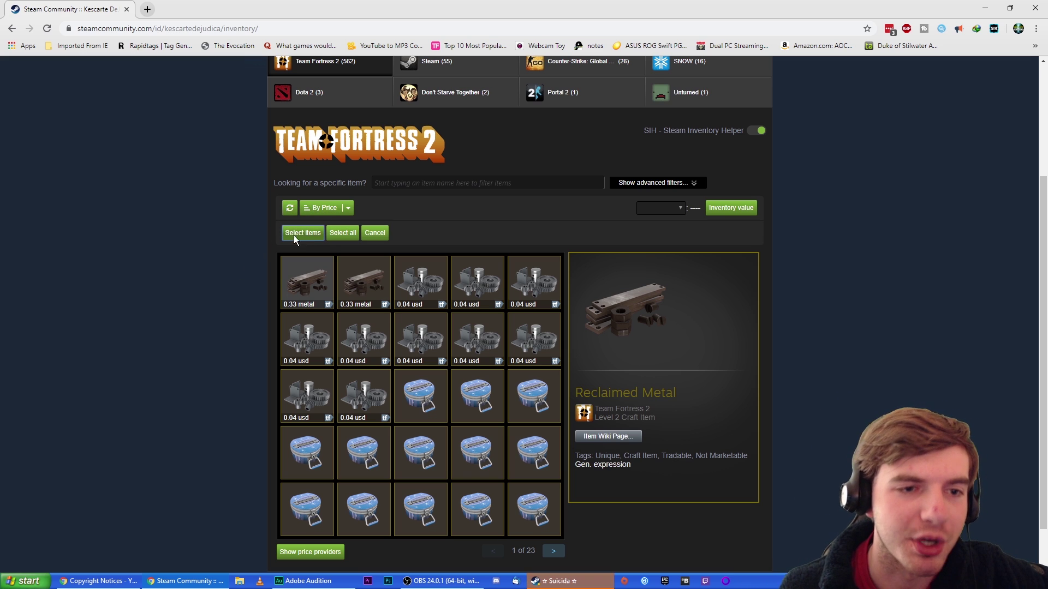
{"action": "scroll", "coordinate": [208, 316], "scroll_direction": "down", "scroll_amount": 1}
{"action": "left_click", "coordinate": [424, 354]}
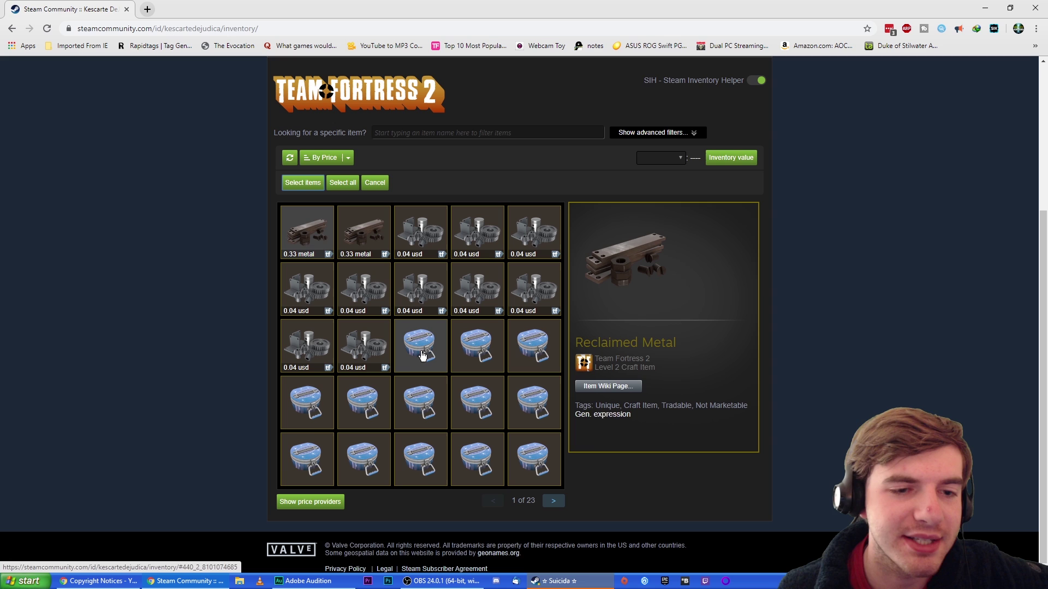
{"action": "left_click", "coordinate": [488, 360]}
{"action": "left_click", "coordinate": [537, 360]}
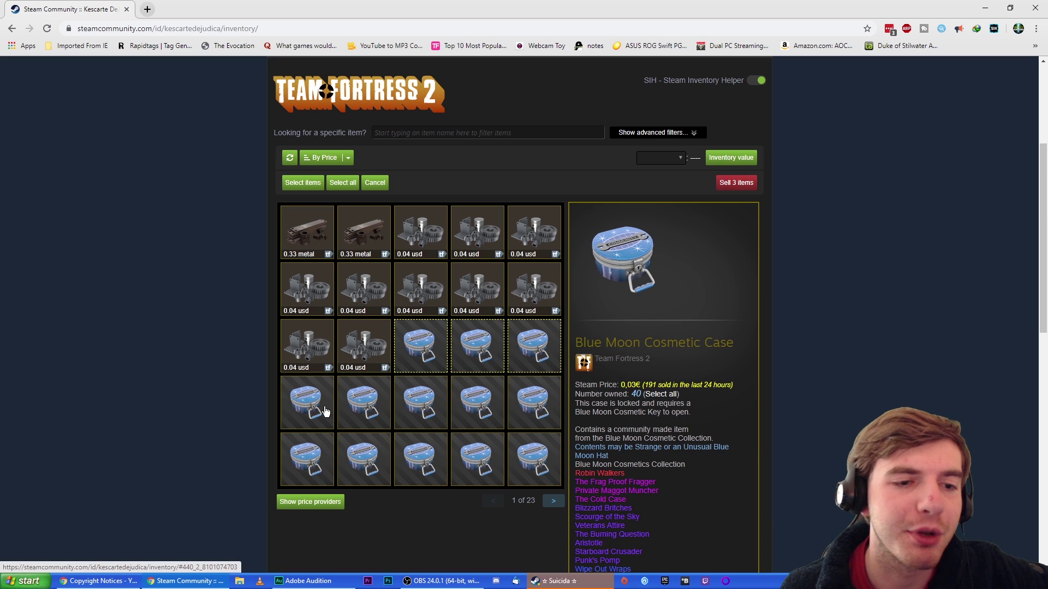
{"action": "left_click", "coordinate": [370, 416]}
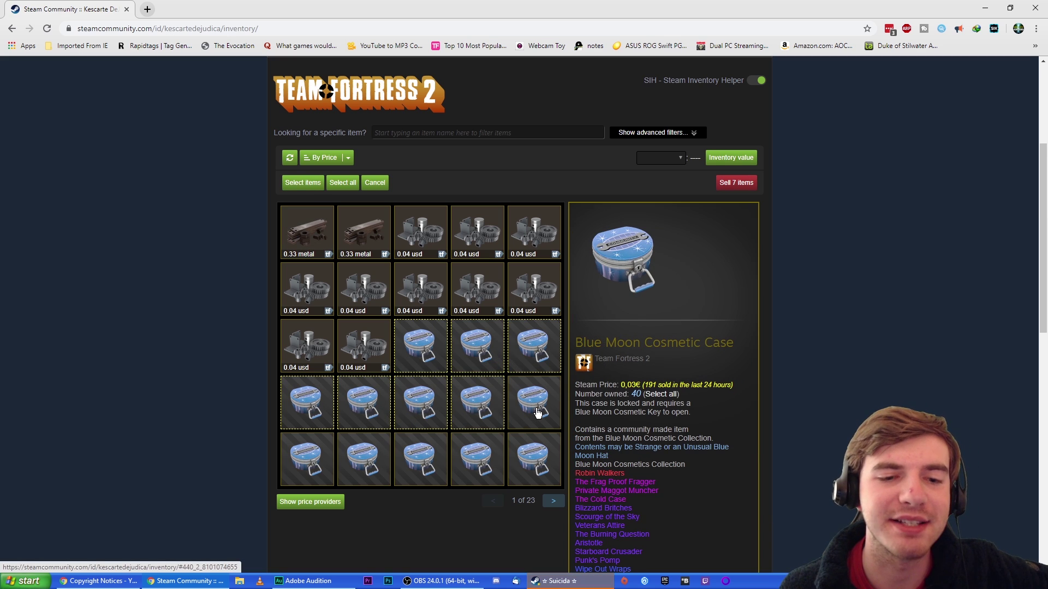
{"action": "left_click", "coordinate": [312, 461]}
{"action": "left_click", "coordinate": [370, 464]}
{"action": "left_click", "coordinate": [420, 464]}
{"action": "left_click", "coordinate": [499, 461]}
{"action": "left_click", "coordinate": [519, 464]}
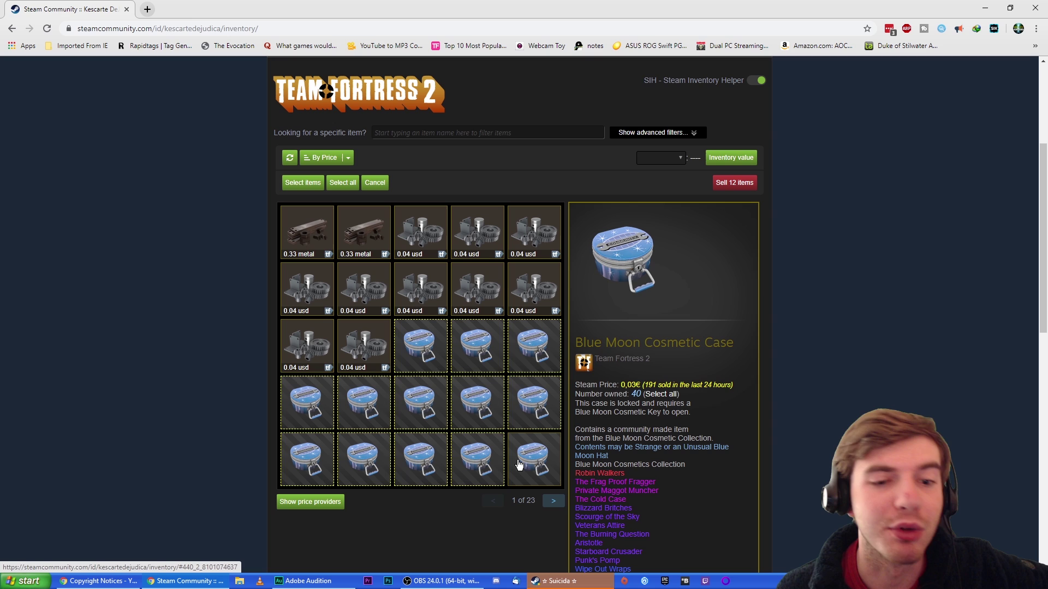
- On the next page, add the remaining Blue Moon cases and Abominable cases through the bottom-right case
{"action": "left_click", "coordinate": [552, 499]}
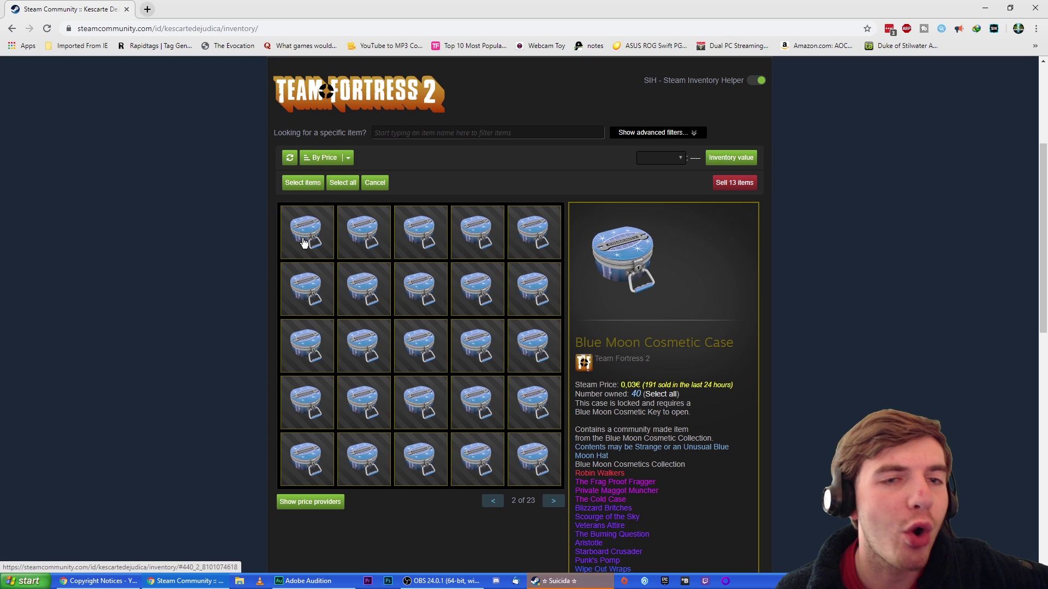
{"action": "left_click", "coordinate": [304, 243]}
{"action": "left_click", "coordinate": [364, 243]}
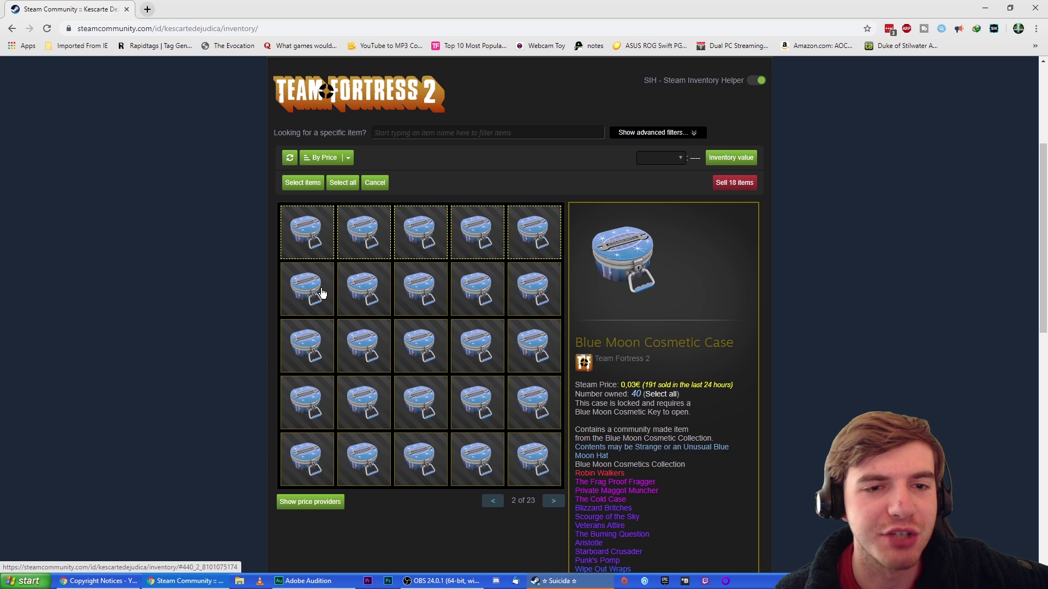
{"action": "left_click", "coordinate": [441, 297]}
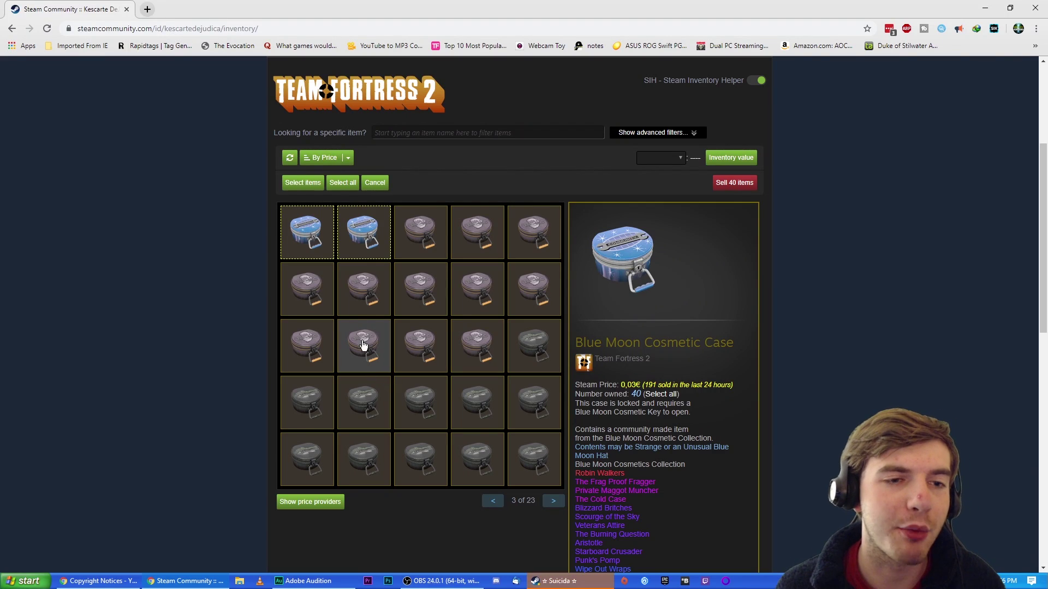
{"action": "left_click", "coordinate": [410, 240]}
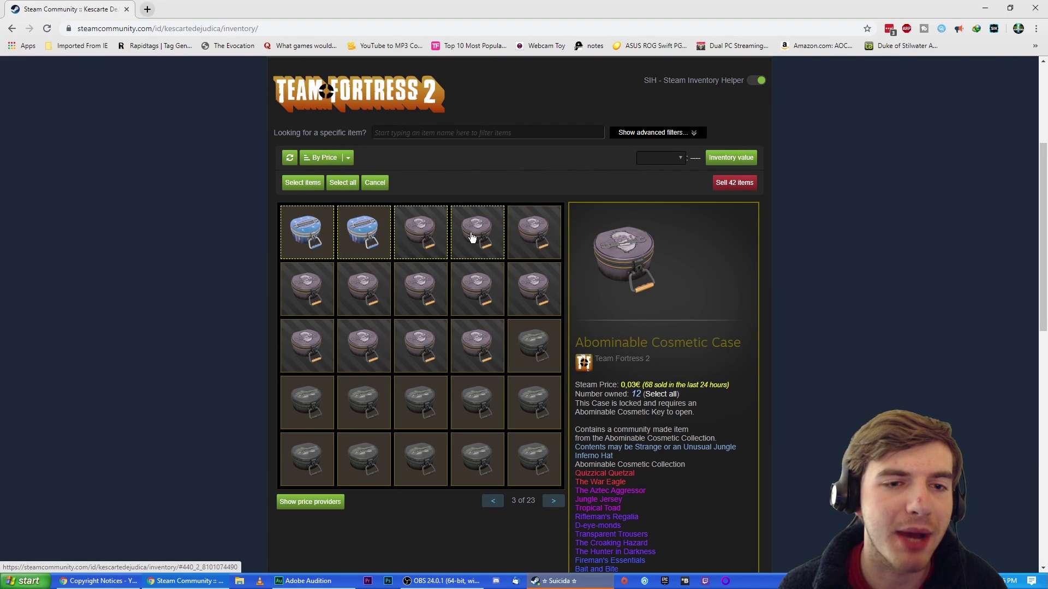
{"action": "left_click", "coordinate": [524, 449], "text": "shift"}
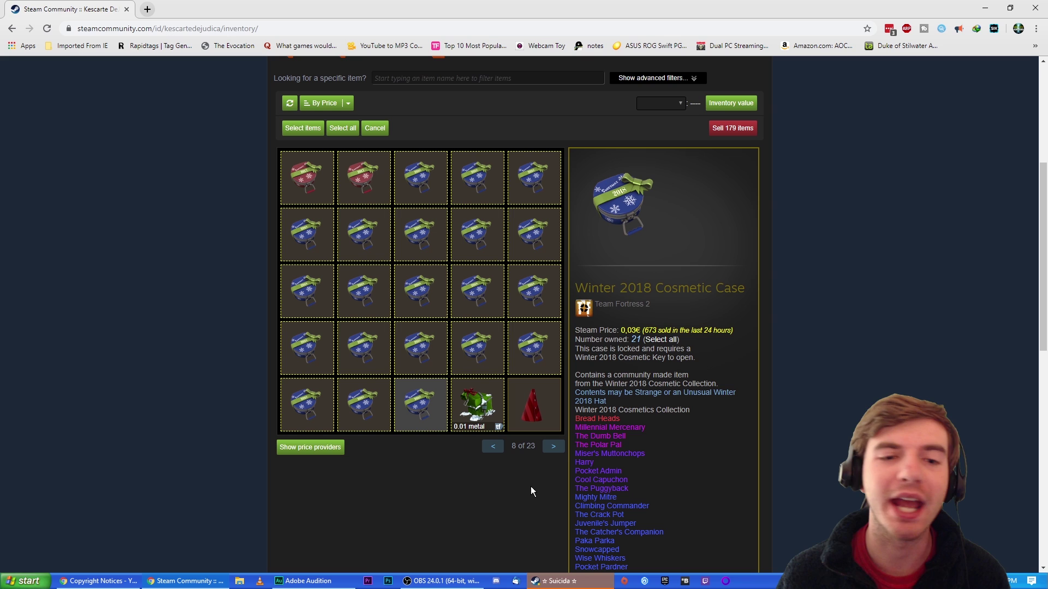
{"action": "scroll", "coordinate": [180, 446], "scroll_direction": "up", "scroll_amount": 3}
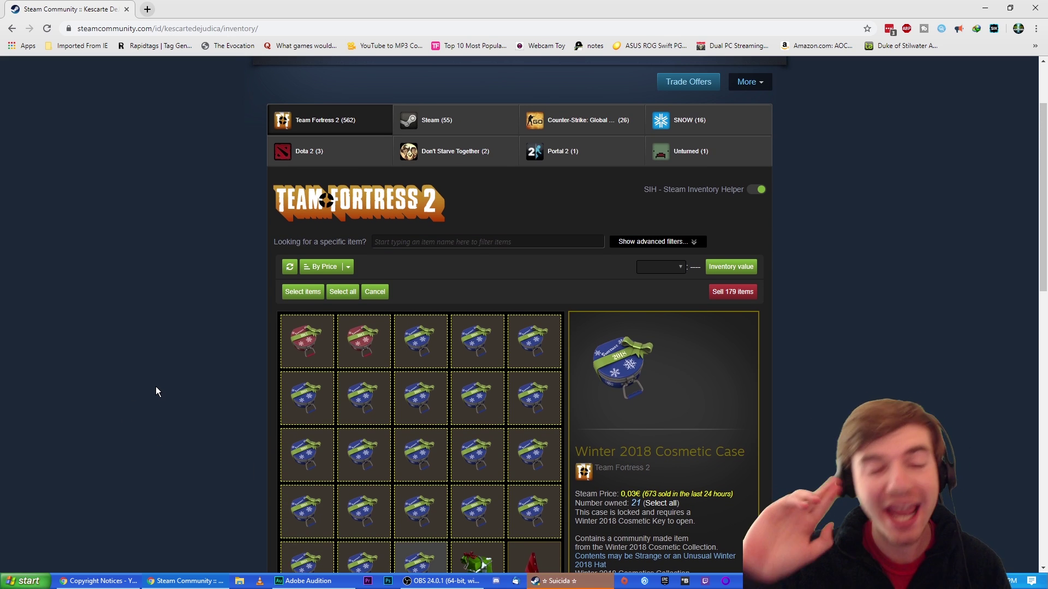
{"action": "scroll", "coordinate": [155, 386], "scroll_direction": "down", "scroll_amount": 3}
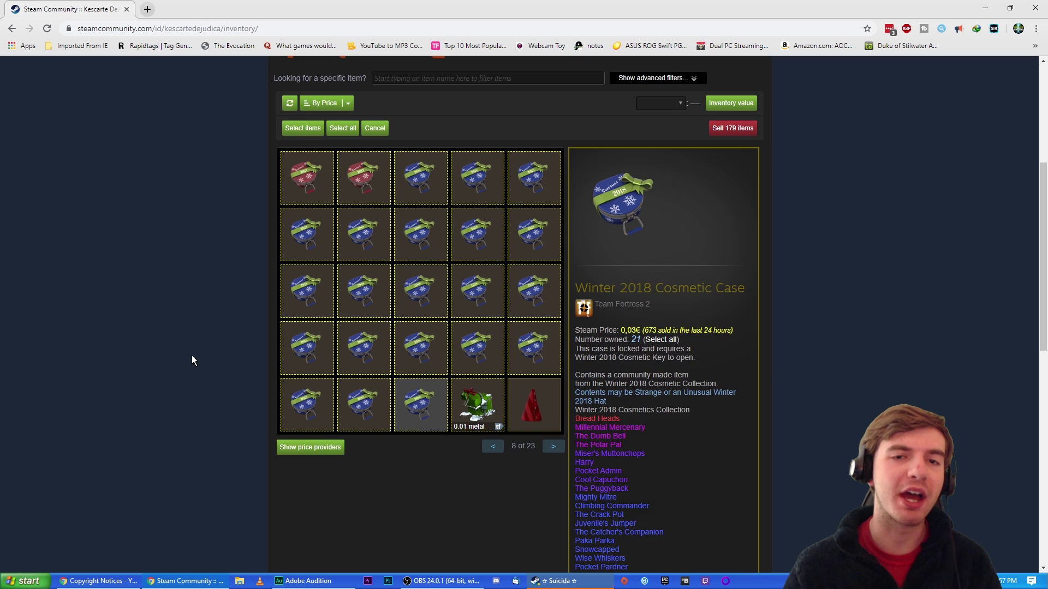
{"action": "scroll", "coordinate": [183, 360], "scroll_direction": "up", "scroll_amount": 2}
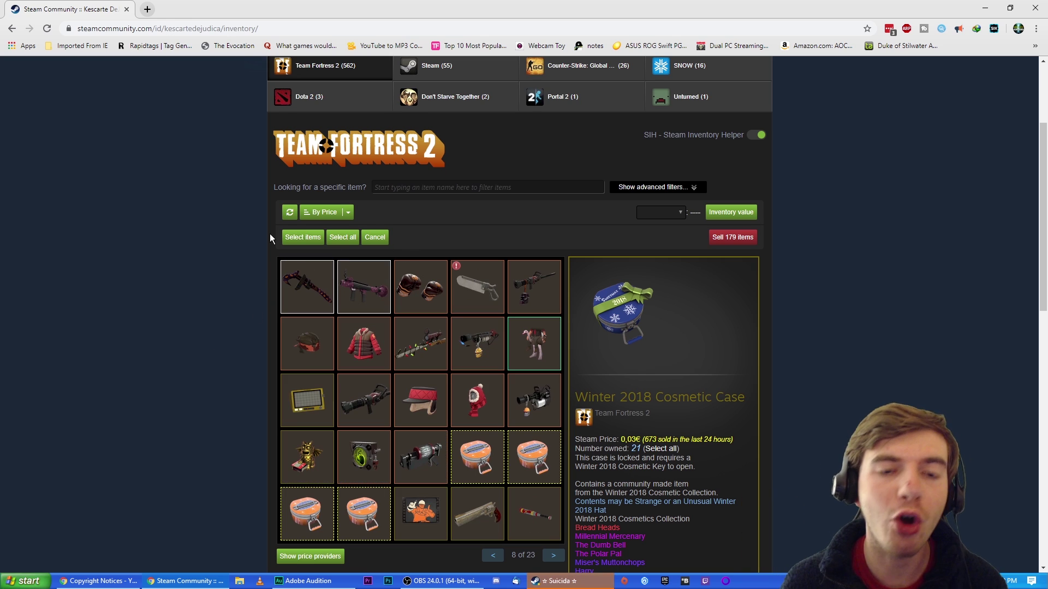
- Open the SIH sell queue for the 179 selected cases and quick-sell them all at 0,03€
{"action": "left_click", "coordinate": [725, 241]}
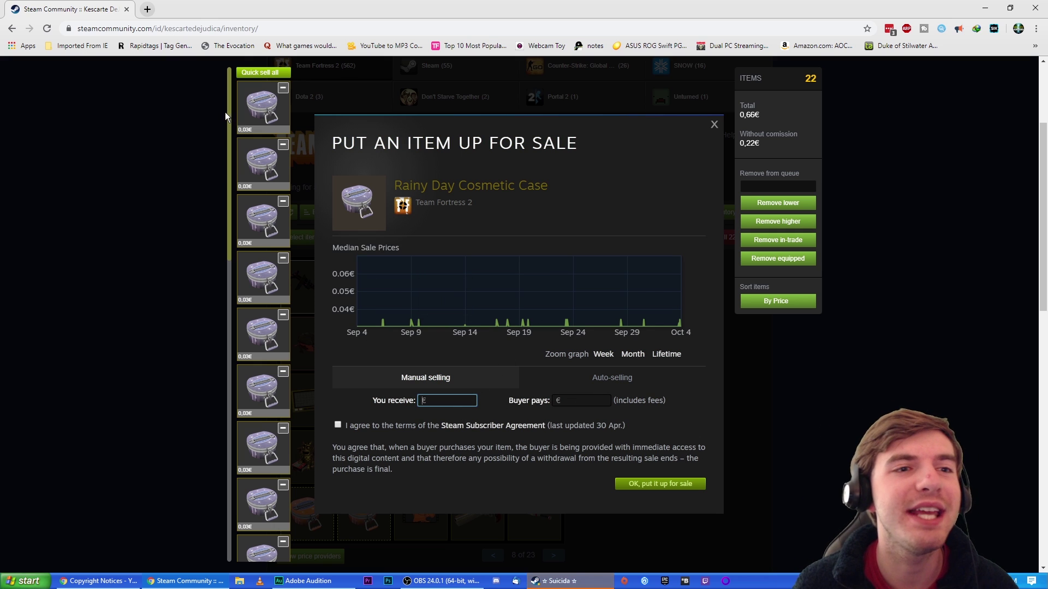
{"action": "left_click_drag", "start_coordinate": [225, 113], "coordinate": [220, 74]}
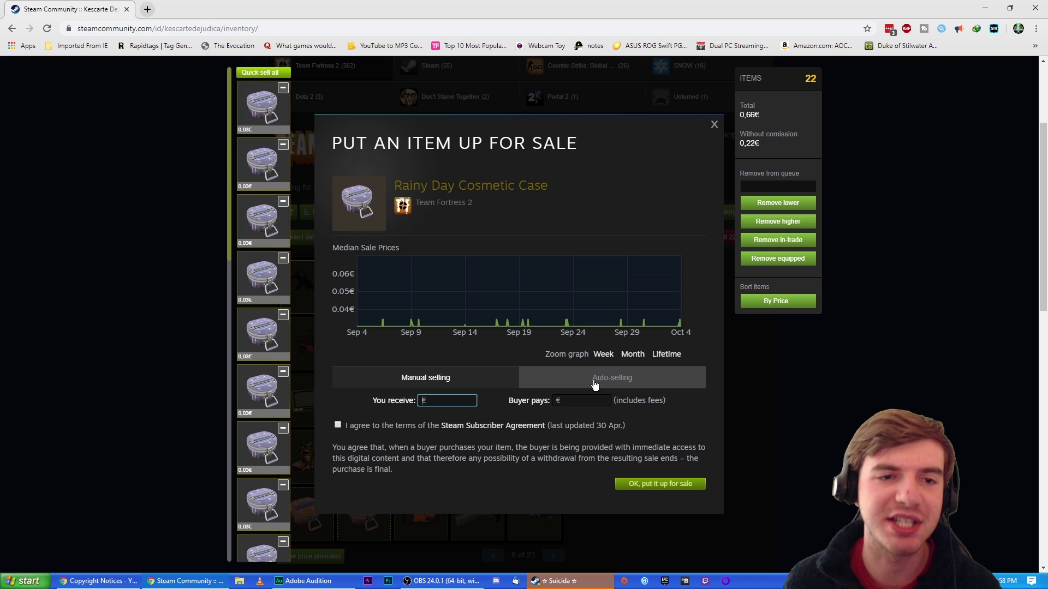
{"action": "left_click", "coordinate": [257, 77]}
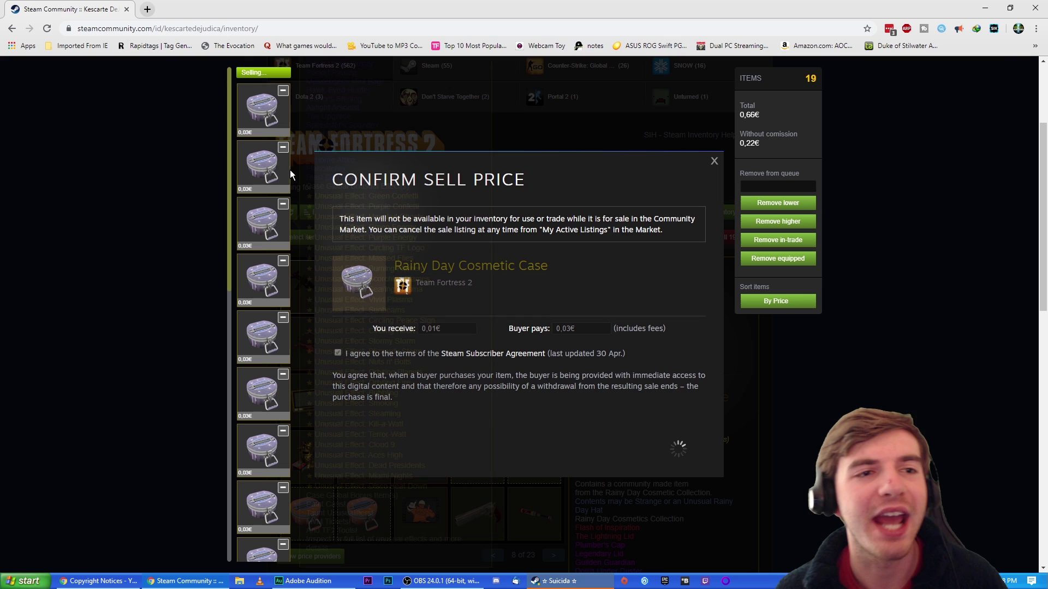
- Scroll the sell queue while it lists the cases down to the final Winter 2018 case
{"action": "mouse_move", "coordinate": [259, 175]}
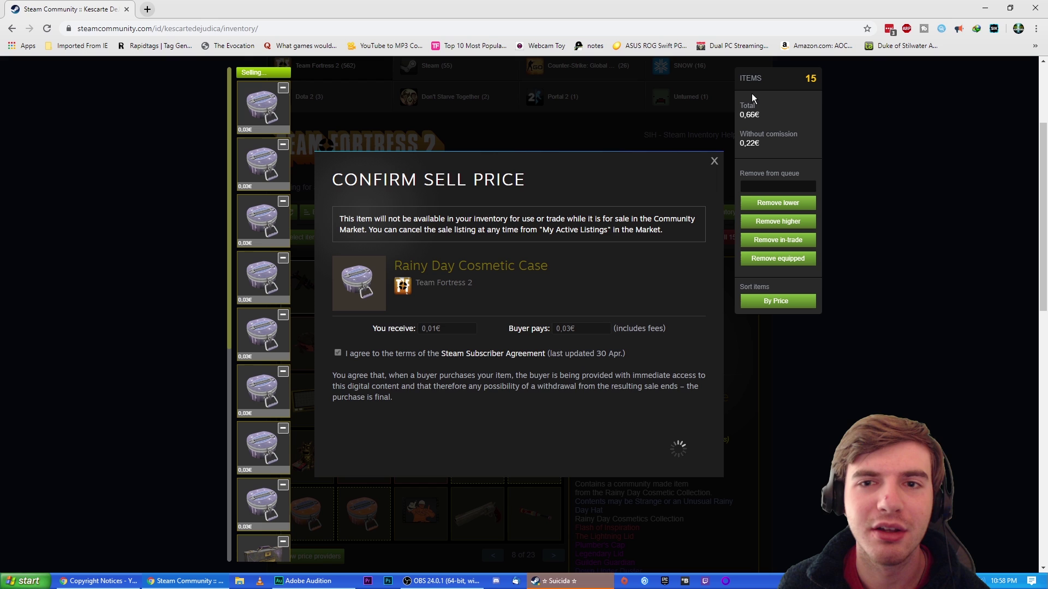
{"action": "scroll", "coordinate": [265, 283], "scroll_direction": "down", "scroll_amount": 10}
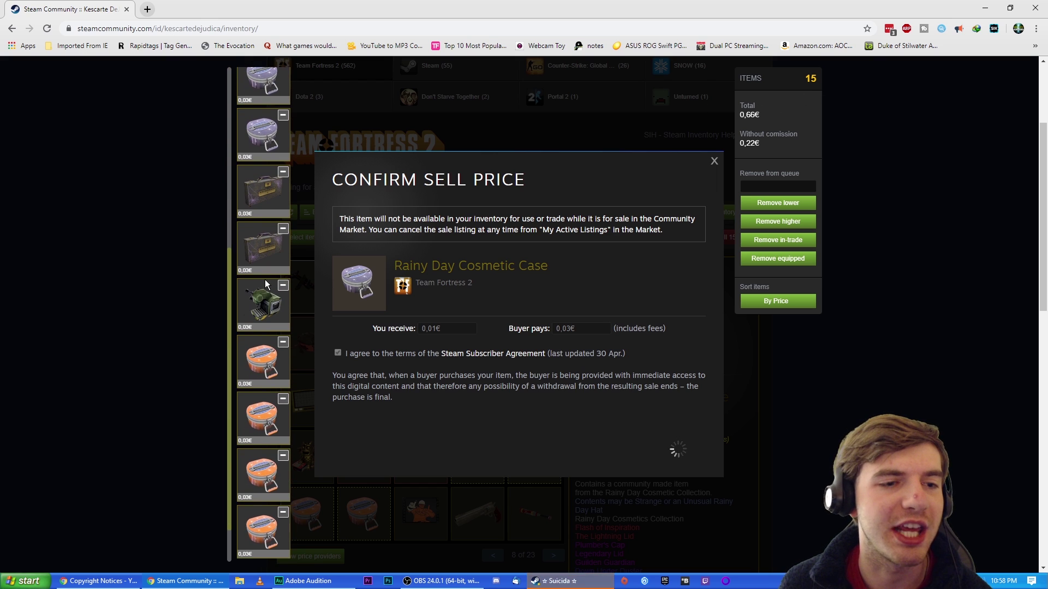
{"action": "scroll", "coordinate": [266, 283], "scroll_direction": "down", "scroll_amount": 5}
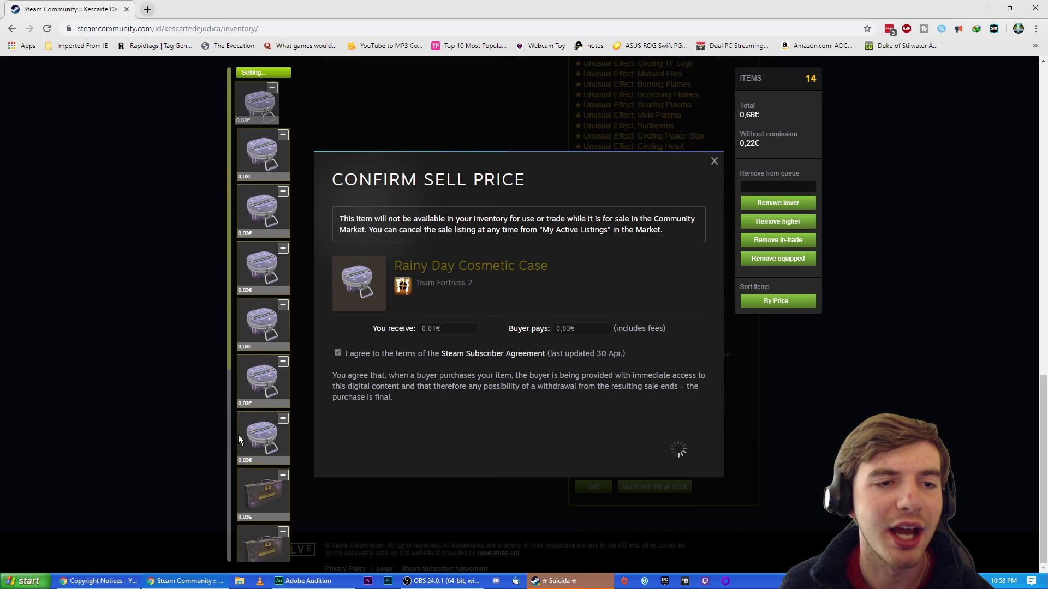
{"action": "scroll", "coordinate": [241, 423], "scroll_direction": "down", "scroll_amount": 5}
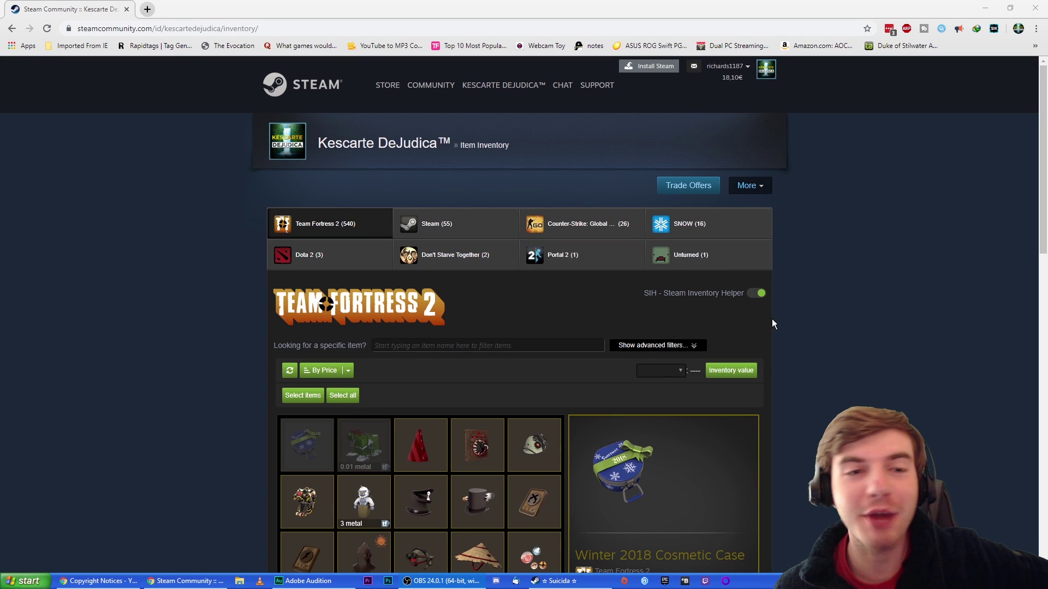
- Reload the inventory to confirm Team Fortress 2 now shows 383 items
{"action": "scroll", "coordinate": [388, 351], "scroll_direction": "down", "scroll_amount": 4}
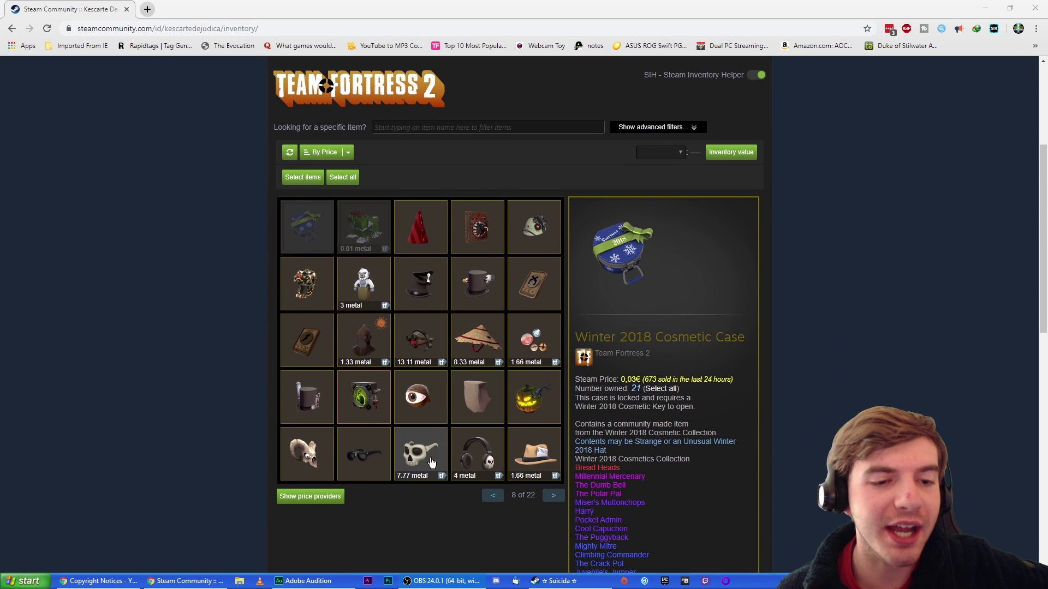
{"action": "scroll", "coordinate": [359, 270], "scroll_direction": "up", "scroll_amount": 4}
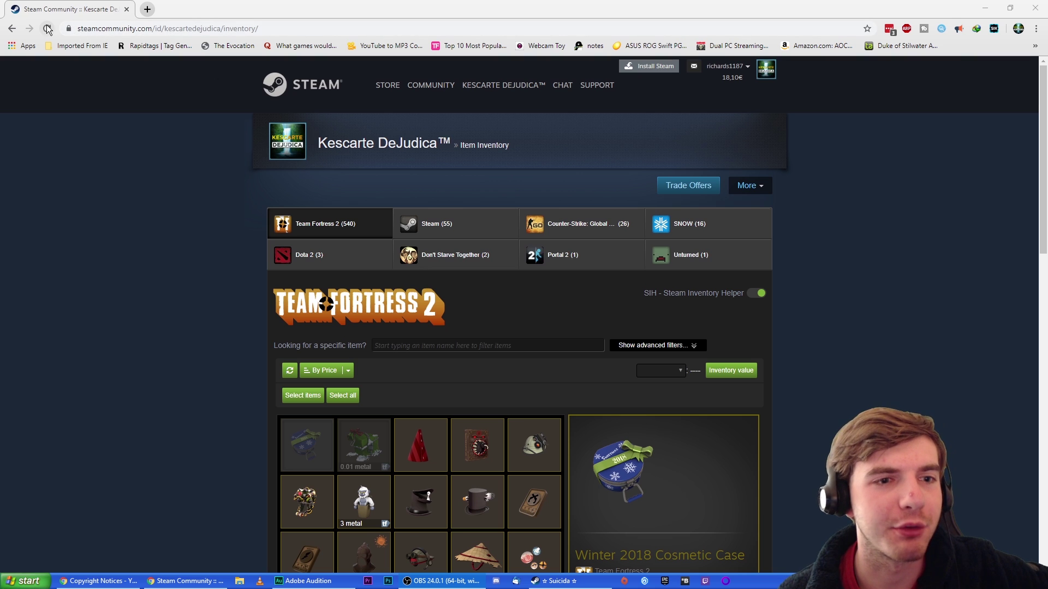
{"action": "left_click", "coordinate": [47, 29]}
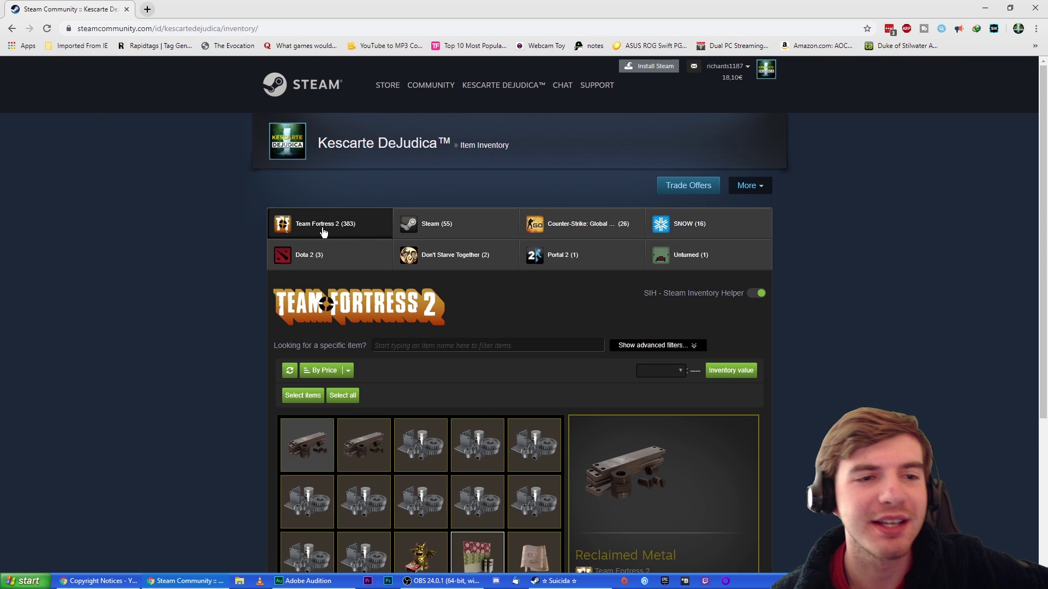
{"action": "mouse_move", "coordinate": [480, 94]}
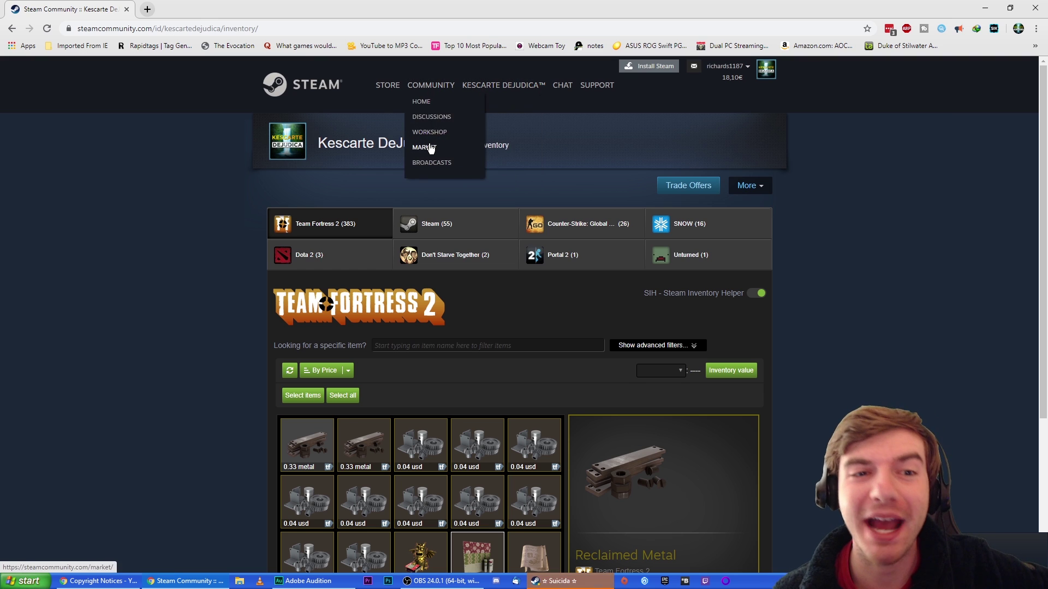
- Open the Community Market and scroll through the 179 active sell listings
{"action": "left_click", "coordinate": [429, 148]}
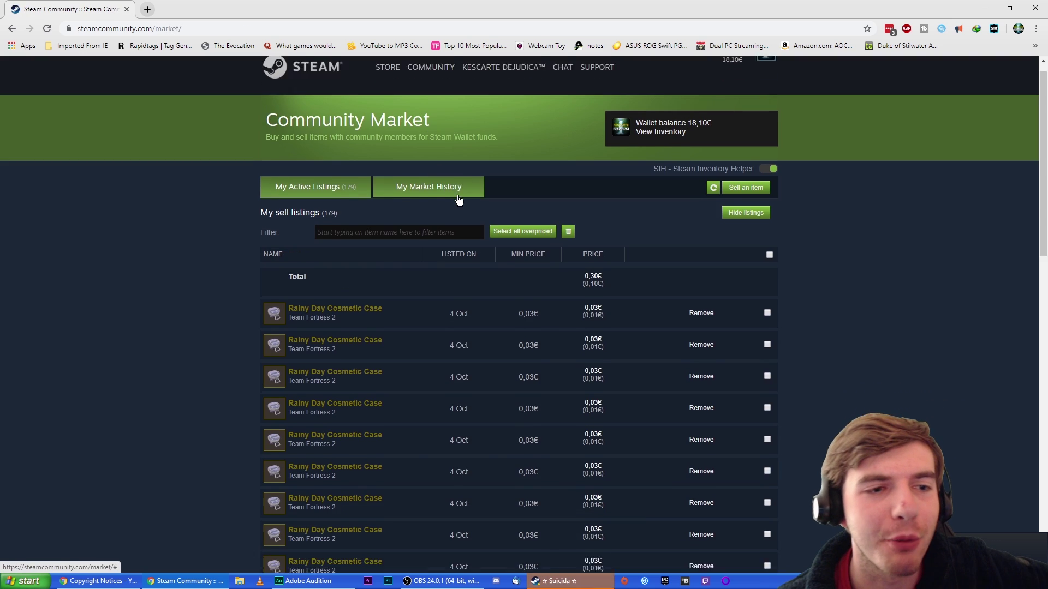
{"action": "scroll", "coordinate": [435, 228], "scroll_direction": "down", "scroll_amount": 3}
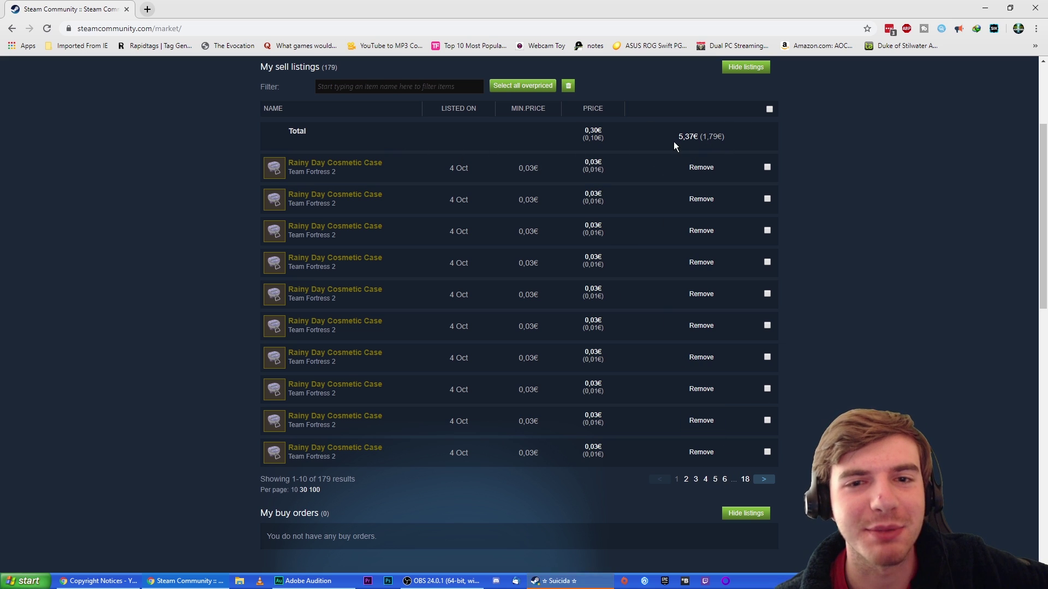
{"action": "scroll", "coordinate": [673, 161], "scroll_direction": "up", "scroll_amount": 1}
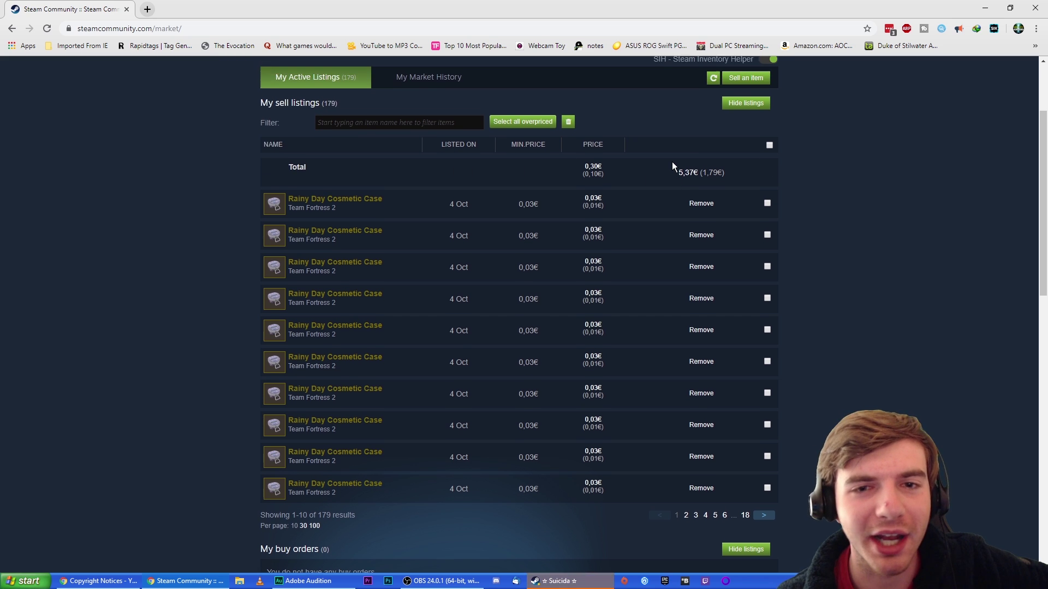
{"action": "scroll", "coordinate": [673, 162], "scroll_direction": "up", "scroll_amount": 3}
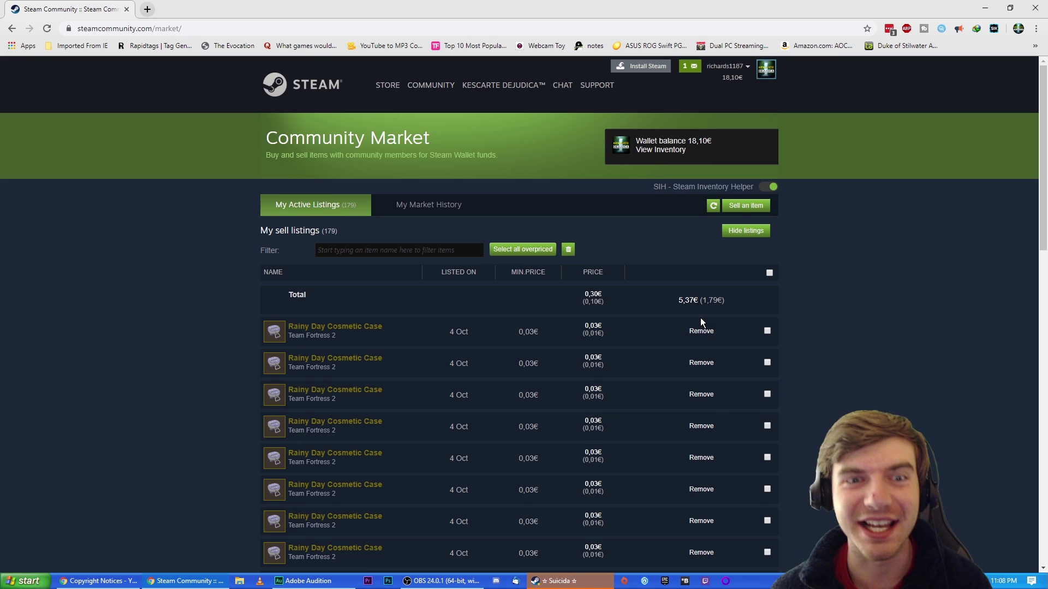
{"action": "scroll", "coordinate": [700, 321], "scroll_direction": "down", "scroll_amount": 3}
- Page through the listings to page 6, then to the last page (18) of Winter 2018 cases
{"action": "left_click", "coordinate": [726, 482]}
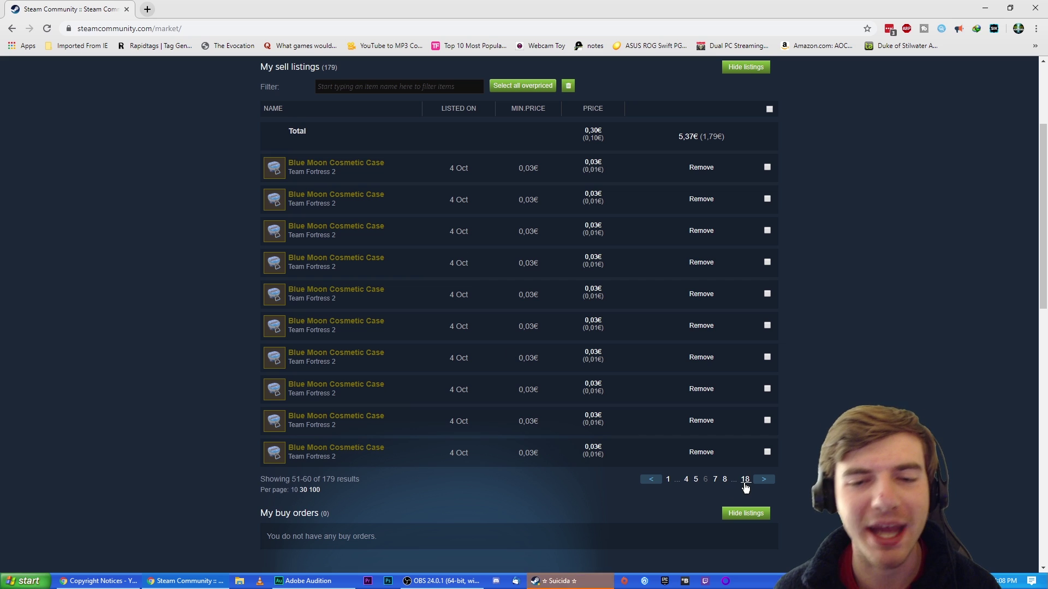
{"action": "left_click", "coordinate": [744, 480]}
{"action": "scroll", "coordinate": [744, 484], "scroll_direction": "up", "scroll_amount": 1}
{"action": "scroll", "coordinate": [524, 328], "scroll_direction": "up", "scroll_amount": 2}
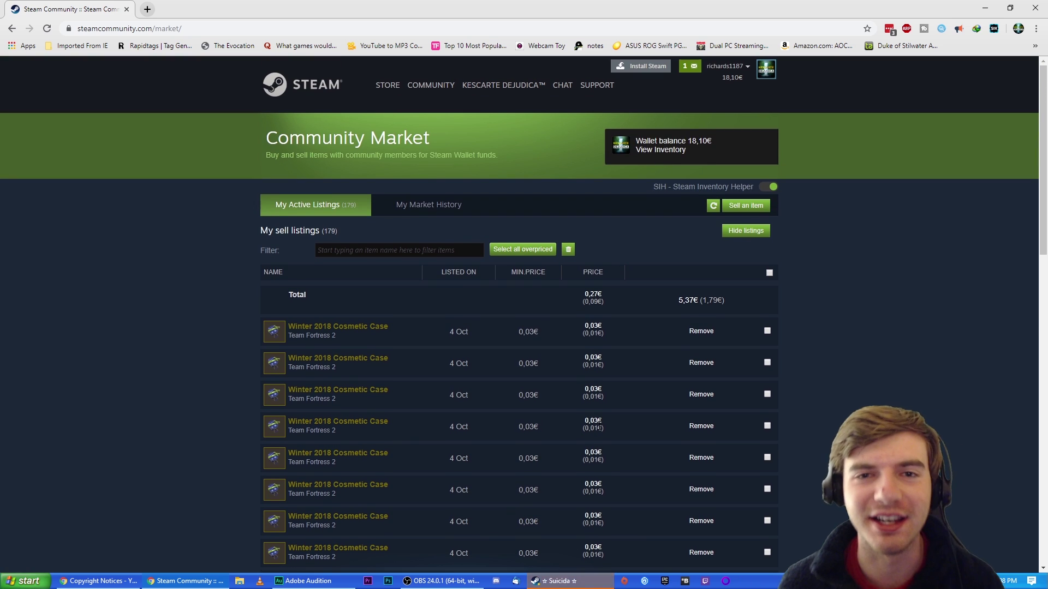